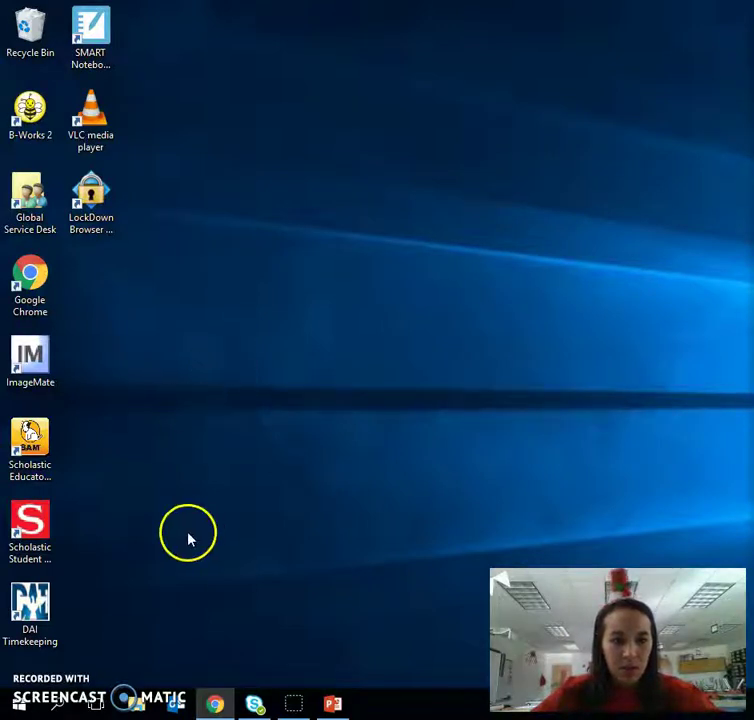
Step: Search Windows for 'Power' and launch PowerPoint 2013 from the results
left_click(55, 708)
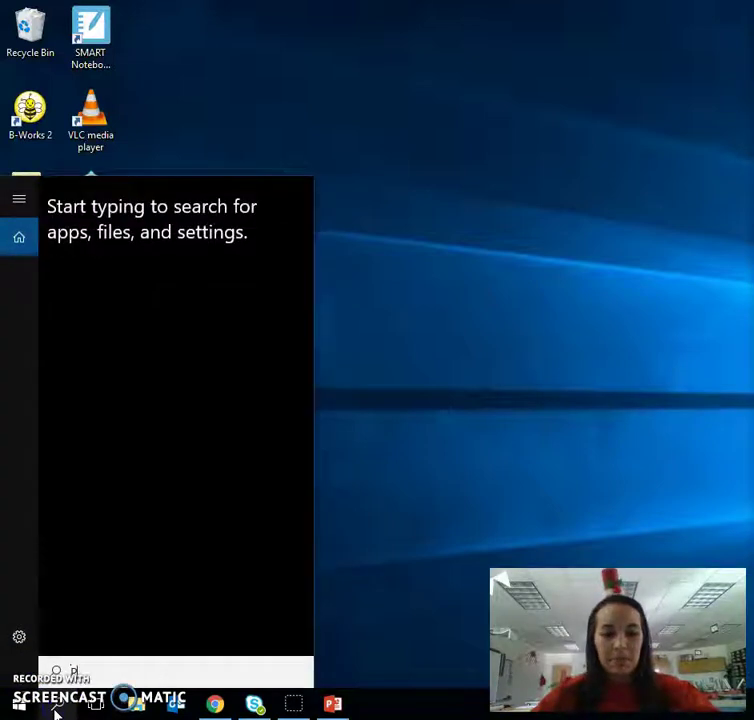
type("Power")
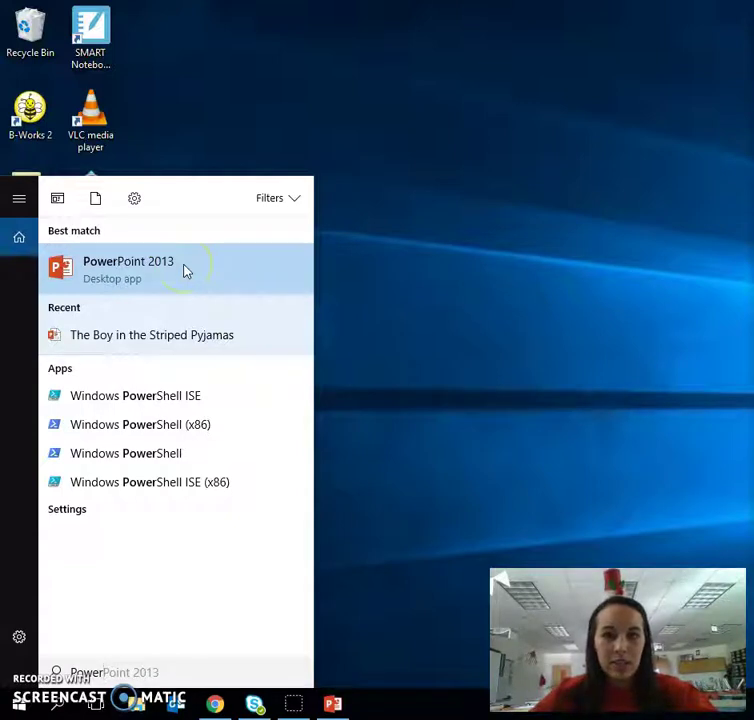
left_click(184, 270)
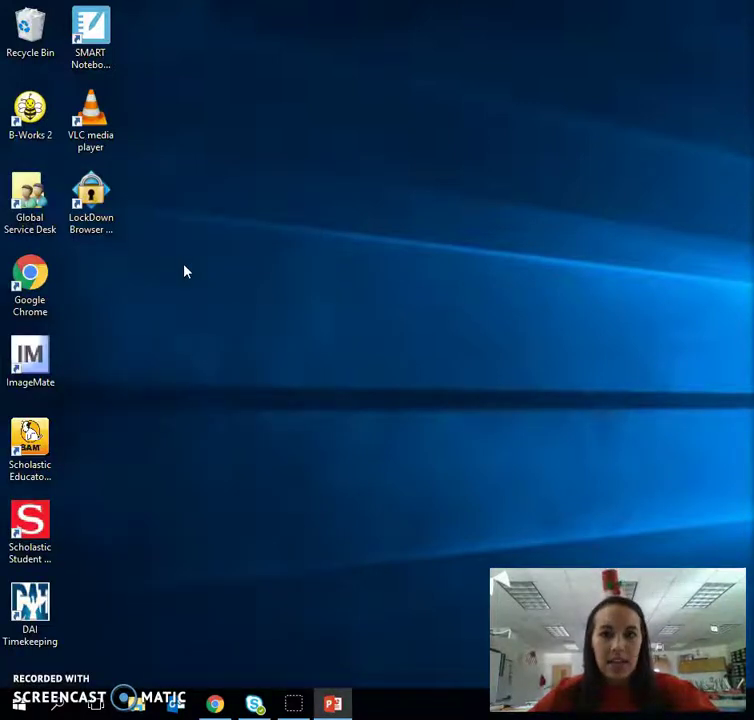
Step: Maximize the PowerPoint start screen window
left_click_drag(735, 240, 377, 100)
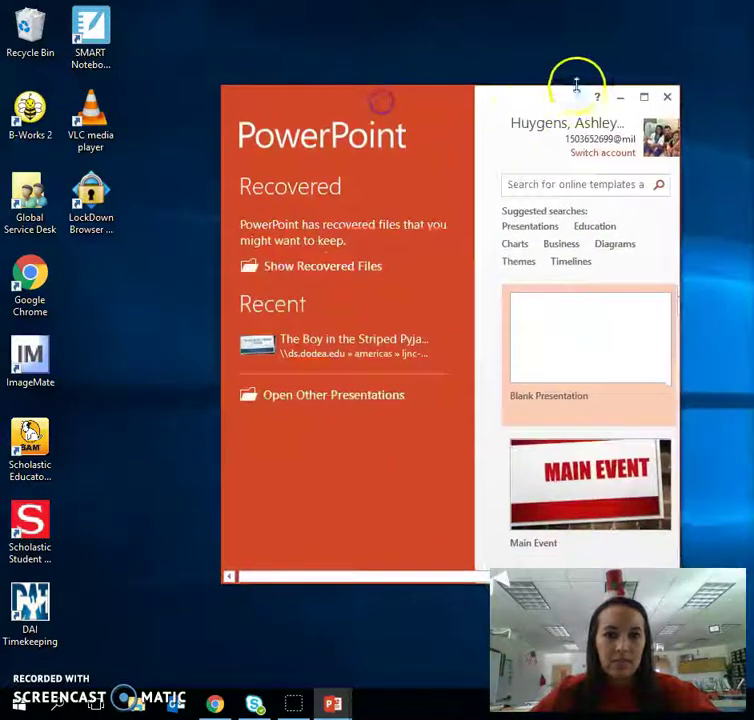
left_click(646, 97)
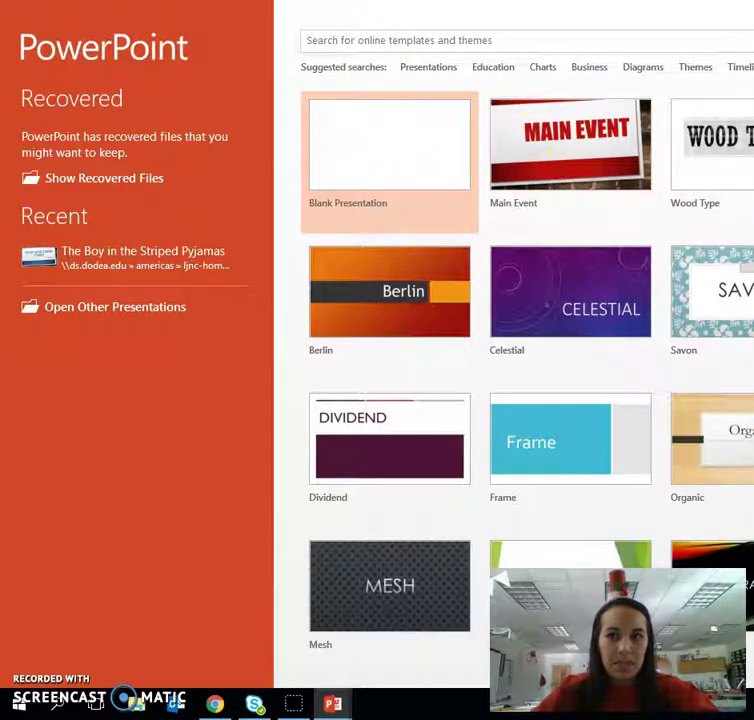
key("super+Down")
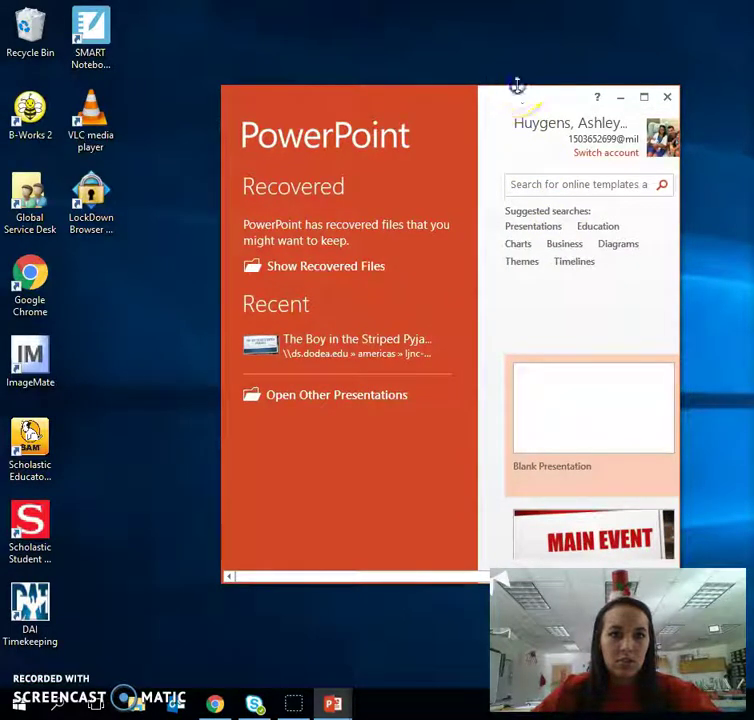
key("super+Up")
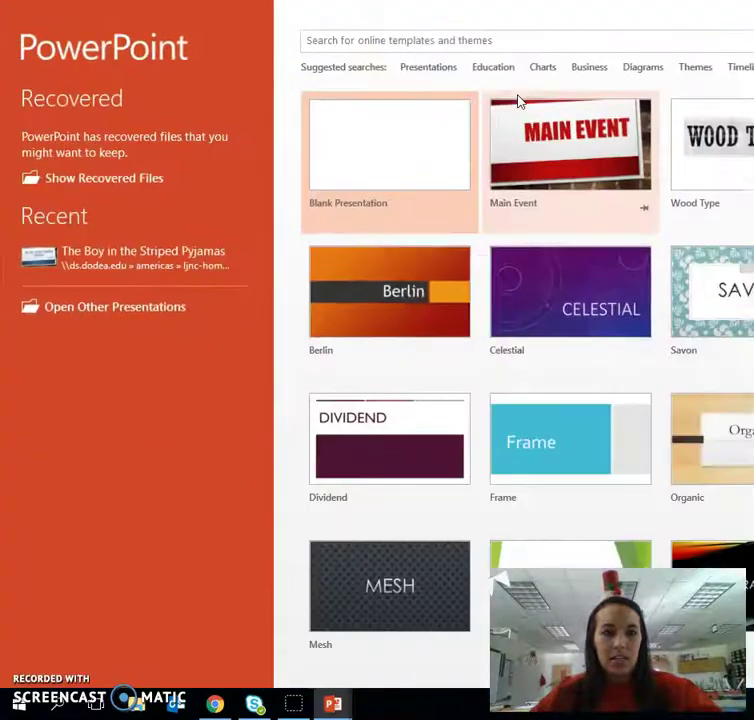
key("super+Down")
key("super+Right")
key("super+Left")
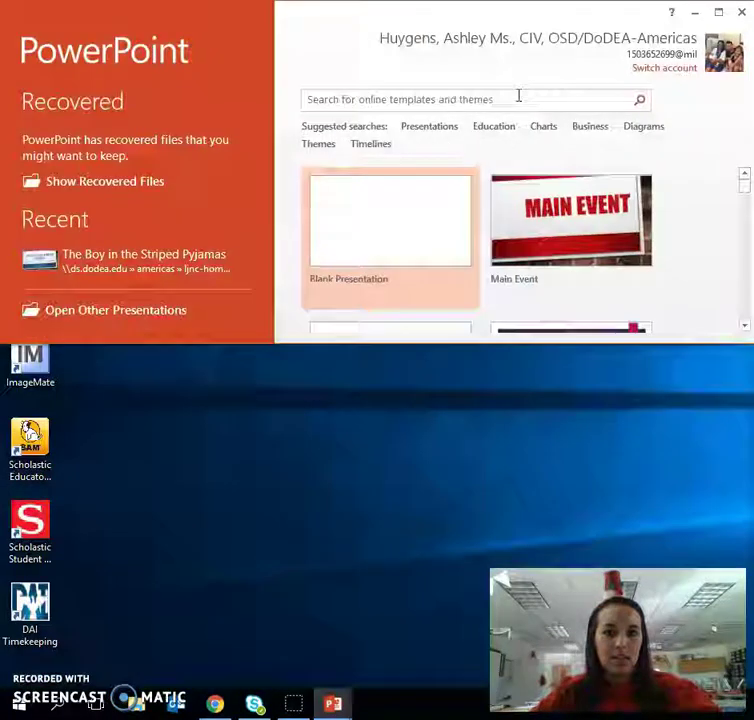
key("super+Up")
Step: Create a new presentation from the blue variant of the Main Event template
scroll(590, 228, "down", 1)
left_click(590, 228)
scroll(592, 240, "down", 15)
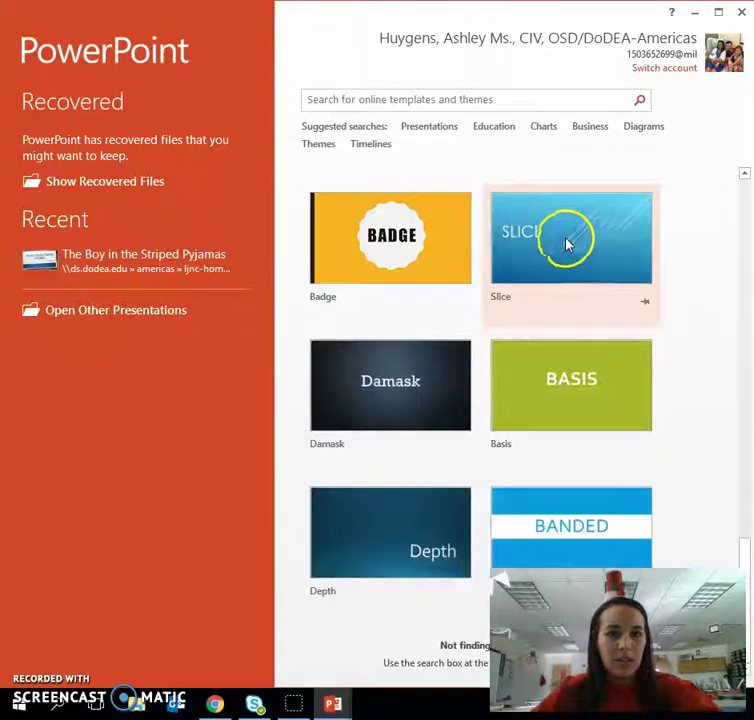
scroll(574, 244, "up", 5)
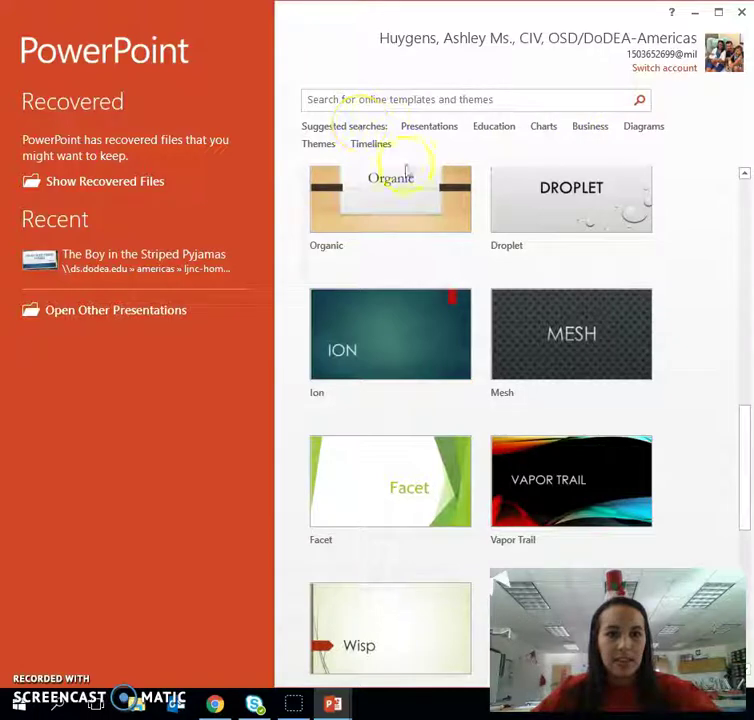
scroll(518, 286, "up", 6)
scroll(519, 285, "up", 3)
left_click(550, 260)
left_click(583, 220)
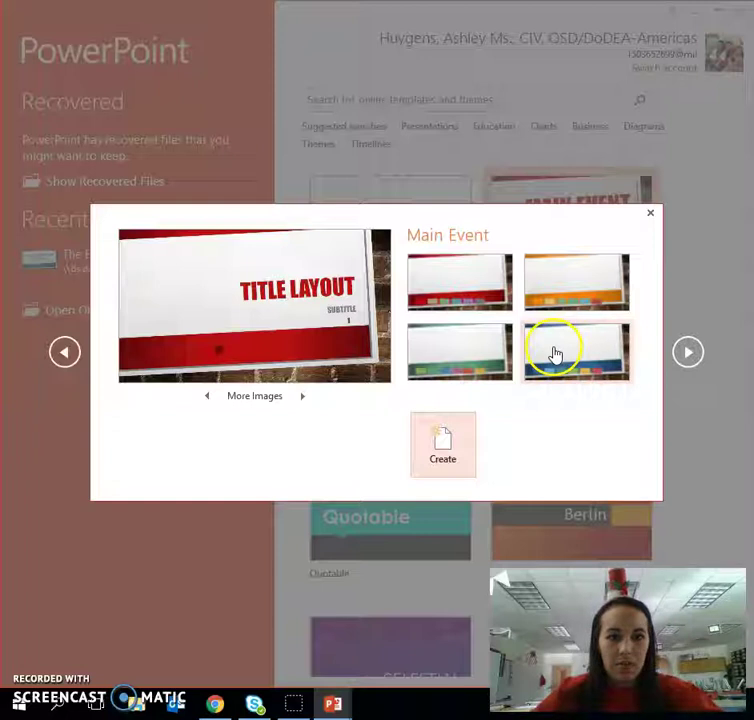
left_click(555, 355)
left_click(444, 436)
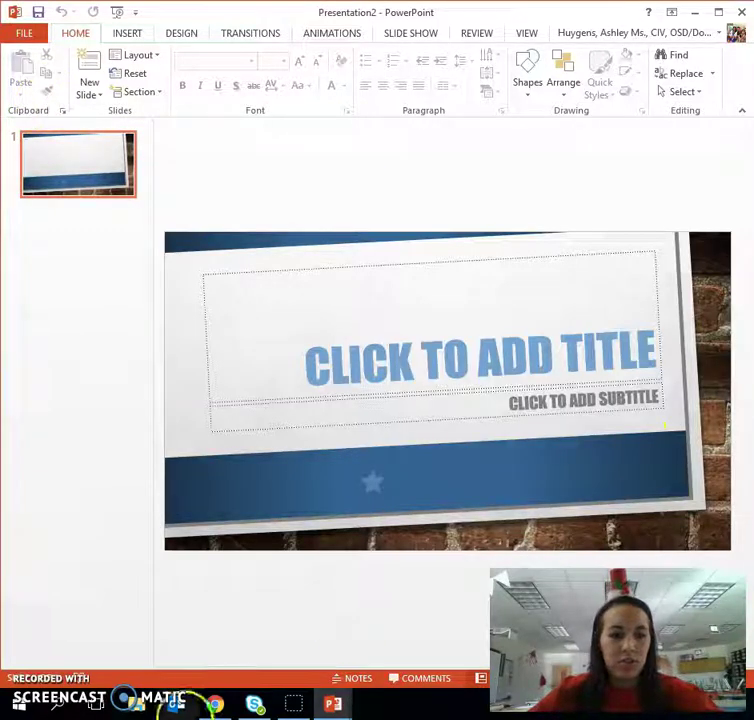
Step: Type 'THE BOY IN THE STRIPED PYJAMAS' into the title placeholder
mouse_move(215, 703)
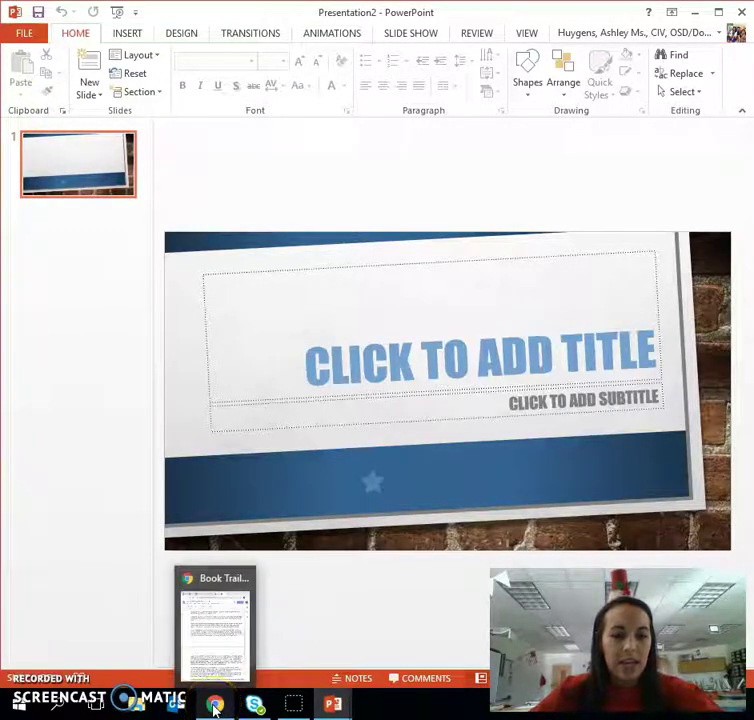
left_click(208, 642)
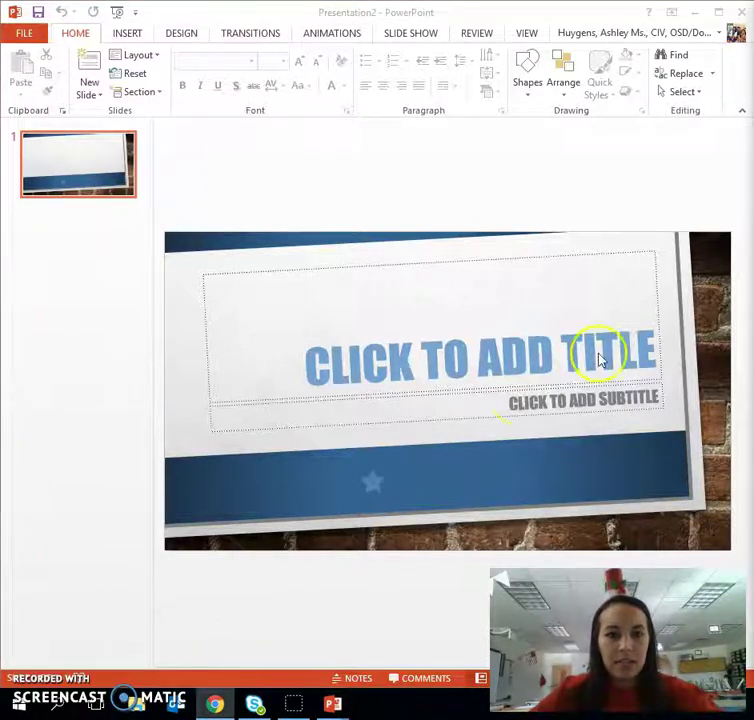
left_click(648, 345)
left_click(644, 346)
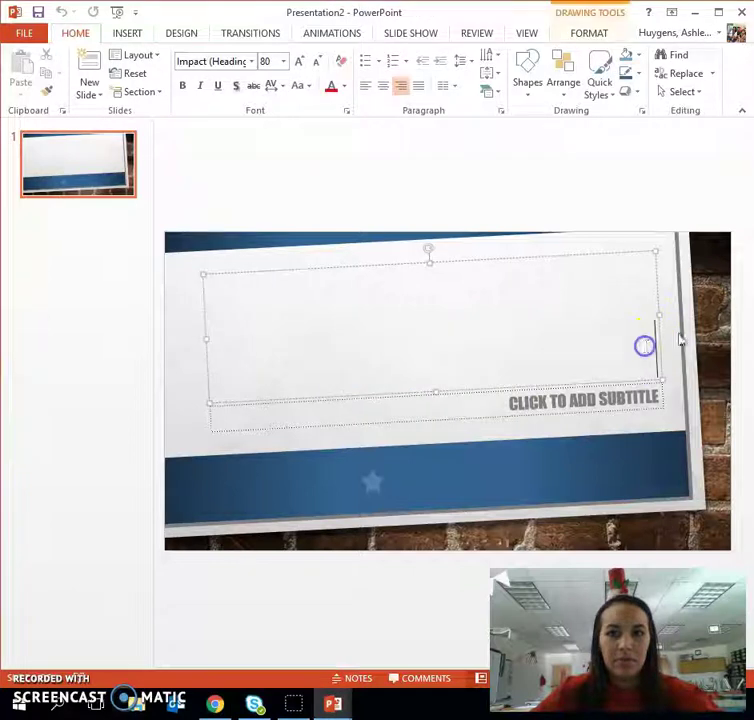
left_click(333, 704)
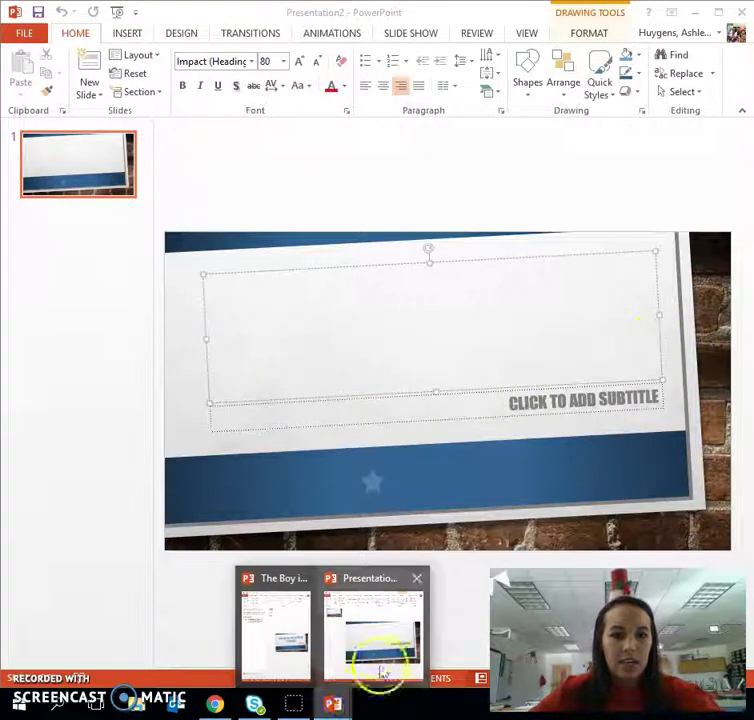
left_click(327, 652)
left_click(481, 350)
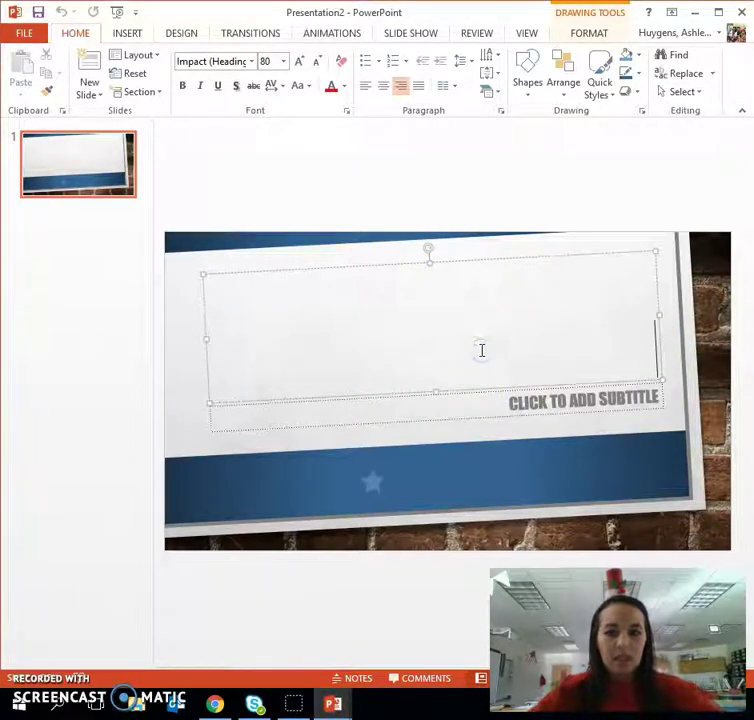
type("THE BOY IN TH")
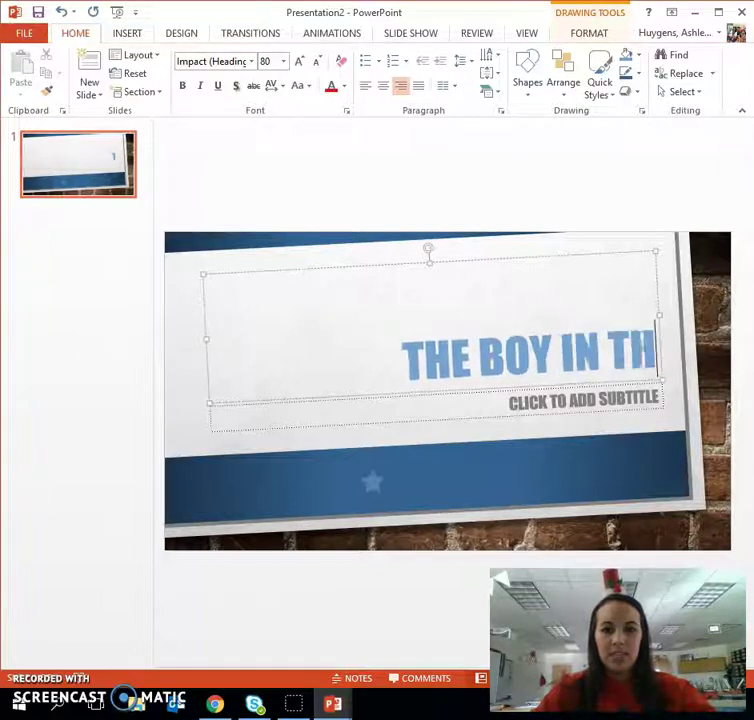
type("E STRIPED PY")
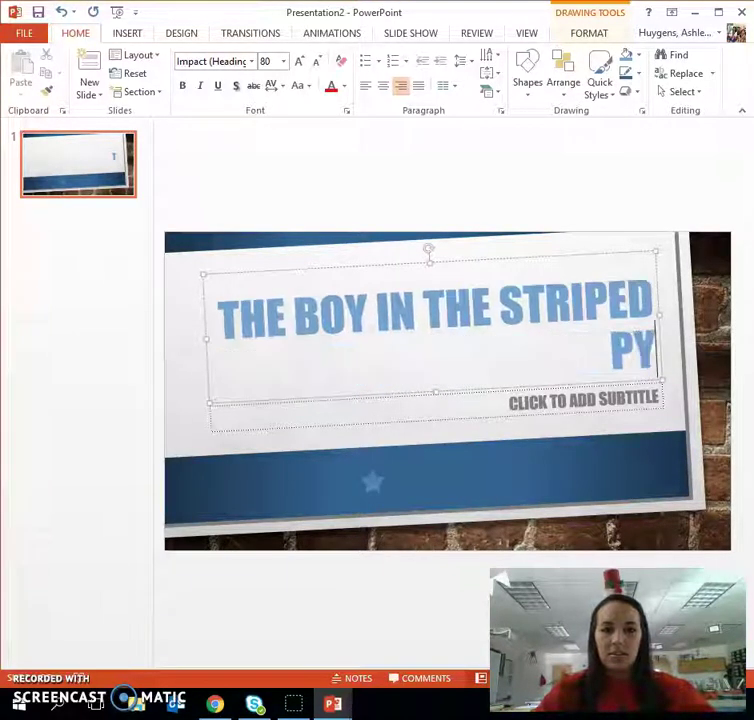
type("JAMAS")
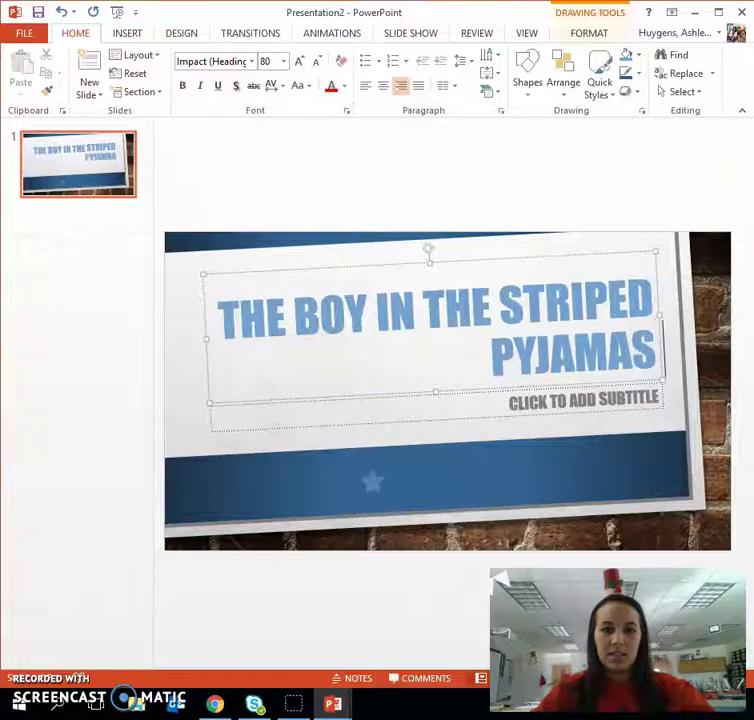
Step: Correct PYJAMAS to PAJAMAS and add a 'BY:' subtitle crediting the book's author
left_click(566, 394)
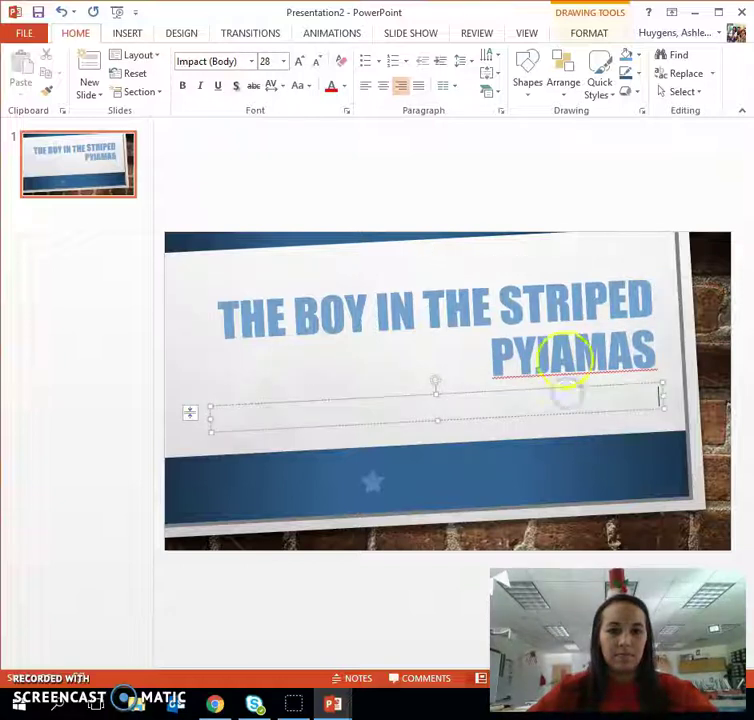
right_click(565, 358)
left_click(617, 369)
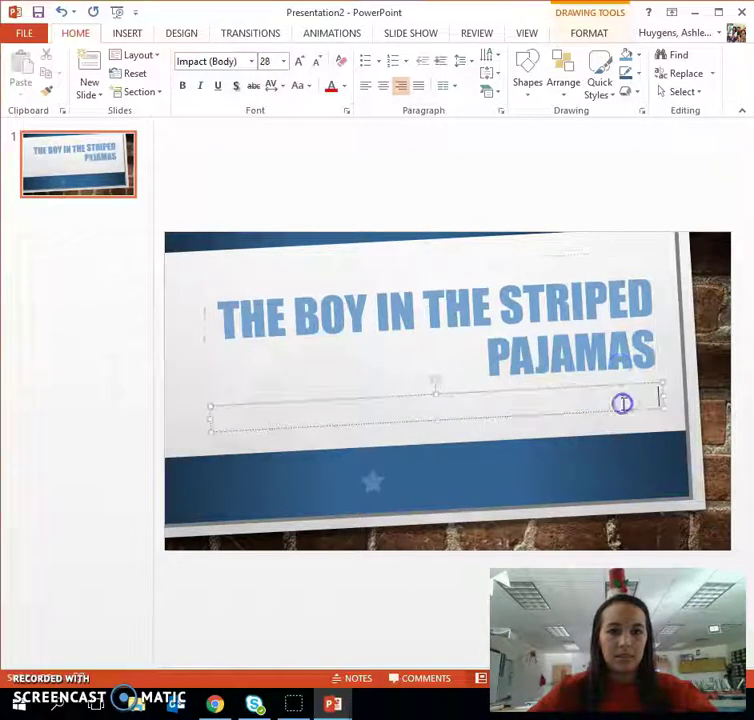
left_click(622, 400)
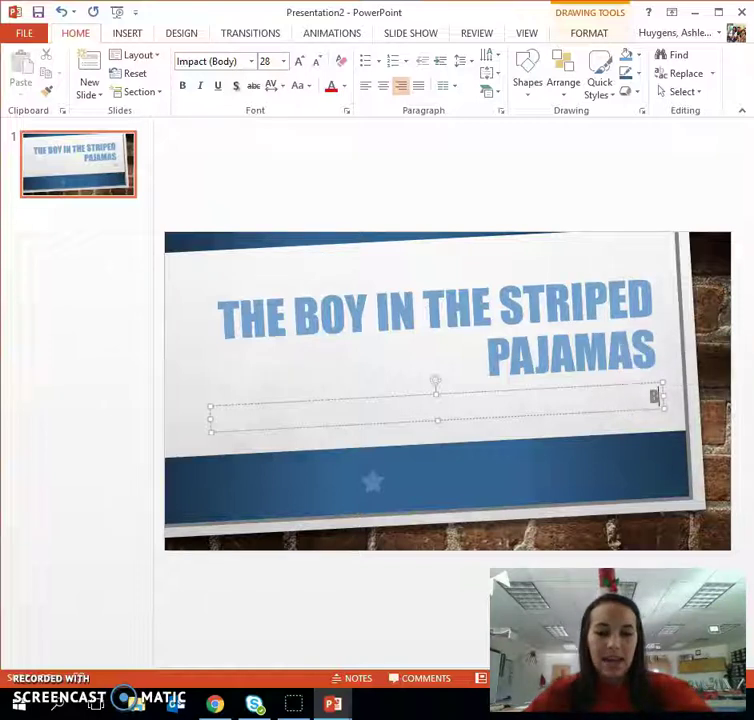
type("BY: JOHN BOYNE")
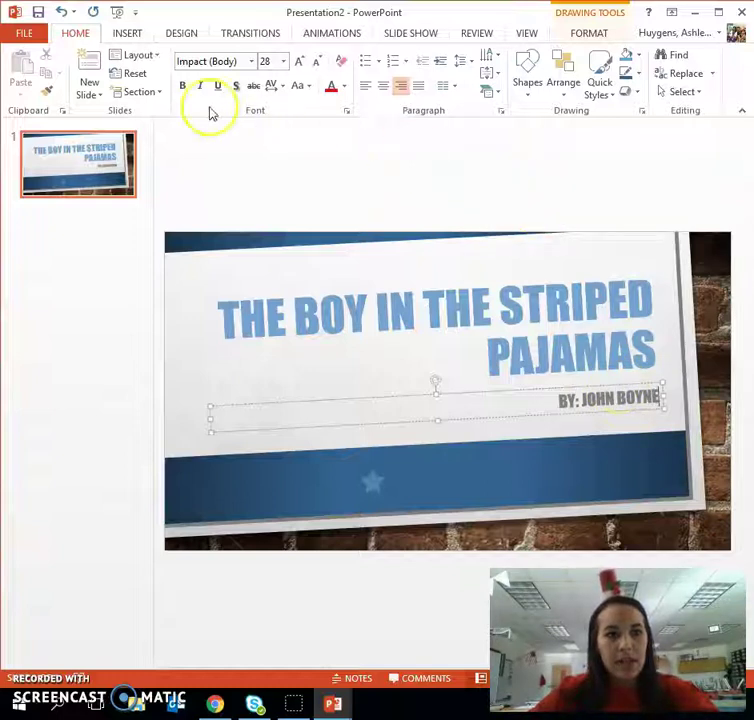
left_click(214, 703)
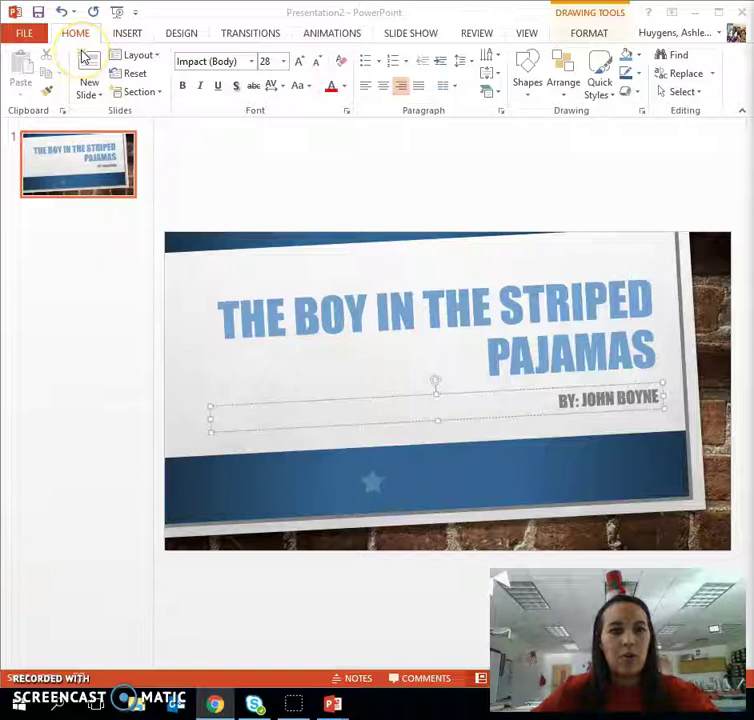
Step: Insert a second slide with the Blank layout
left_click(98, 97)
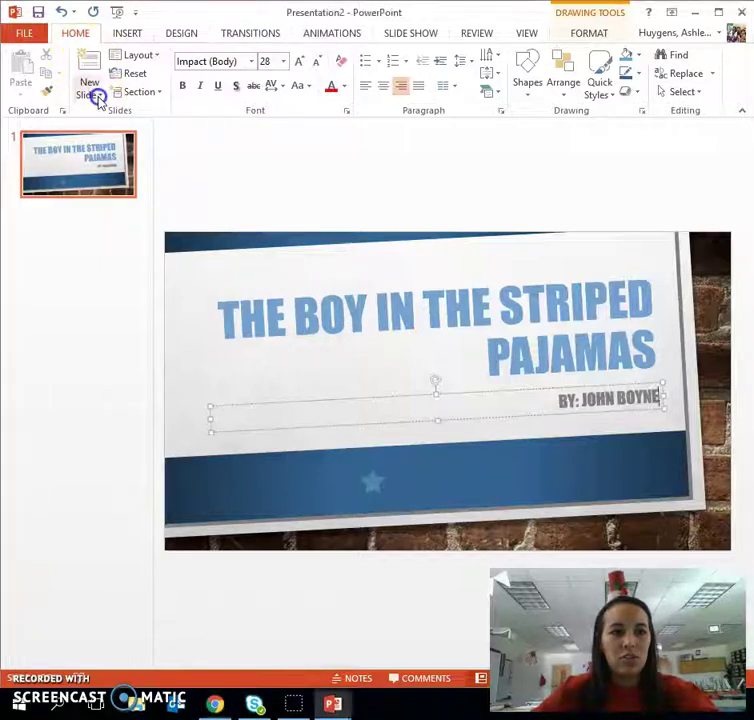
left_click(98, 97)
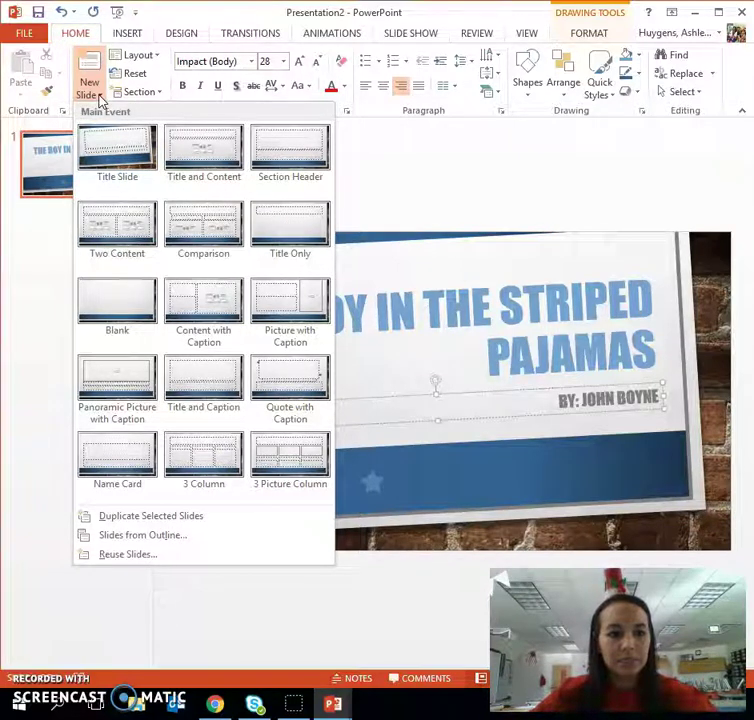
left_click(127, 298)
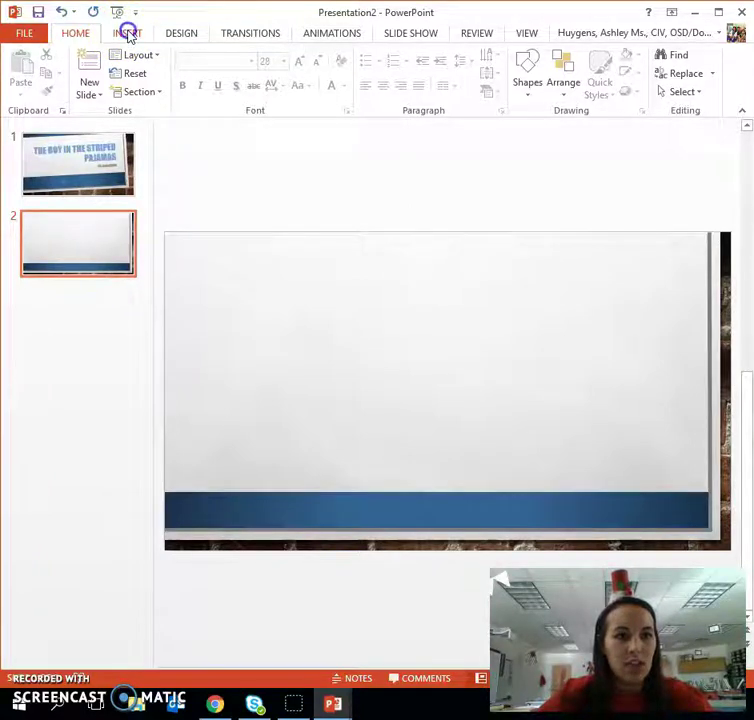
Step: Search Bing online pictures for the book title and select the book-cover result
left_click(127, 34)
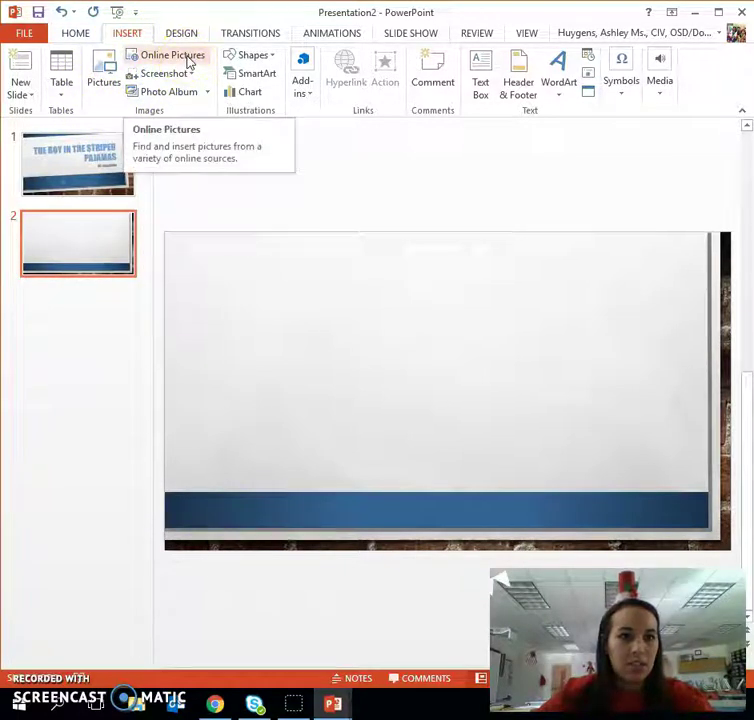
left_click(187, 57)
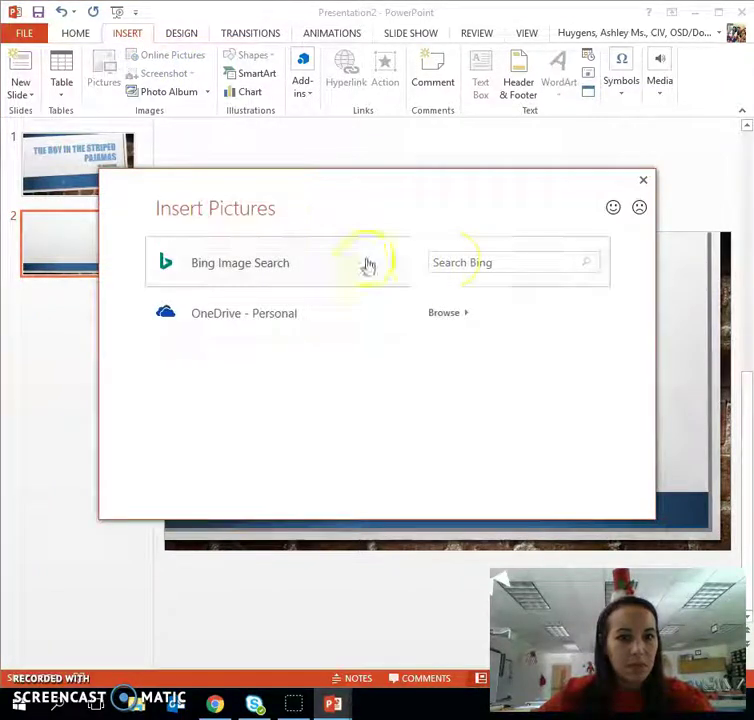
left_click(460, 263)
left_click(517, 261)
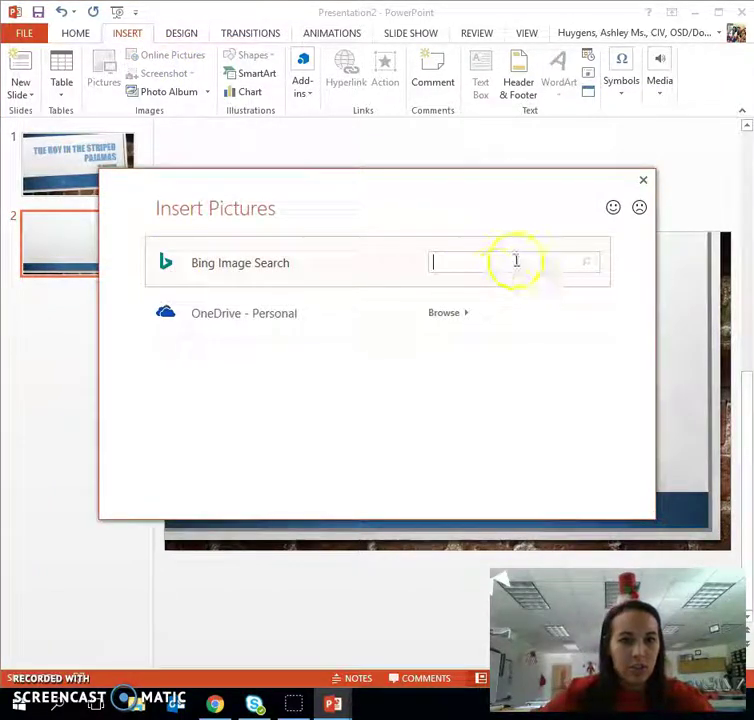
type("The Boy in the Striped P")
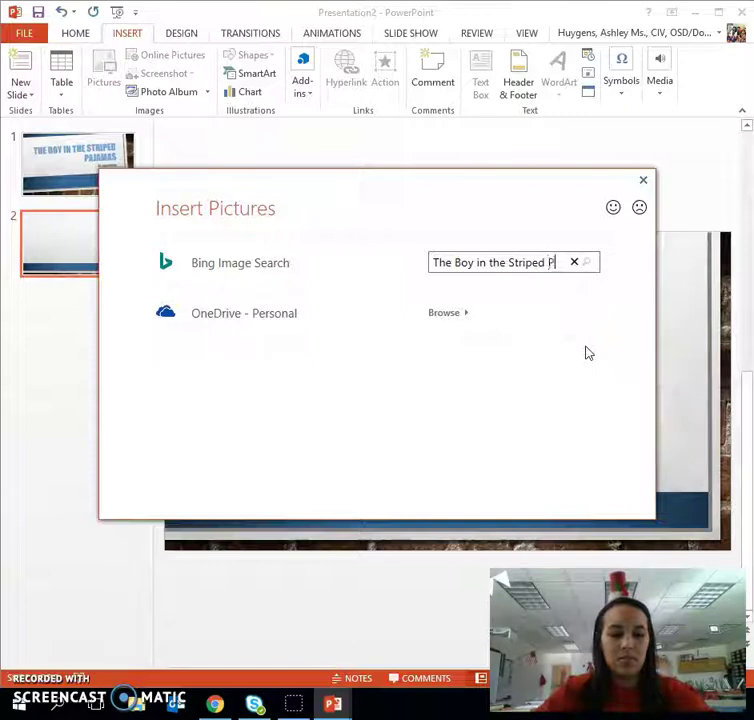
key("Return")
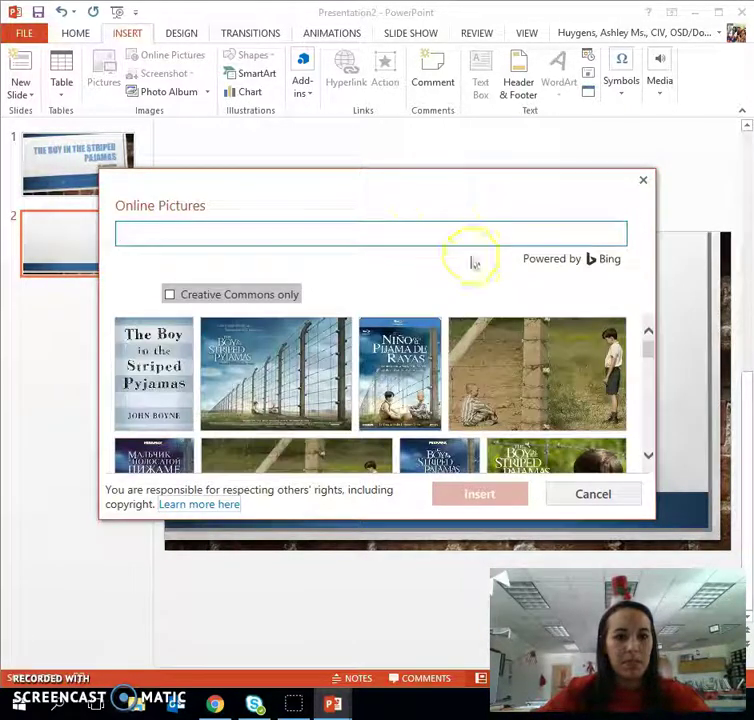
left_click(150, 366)
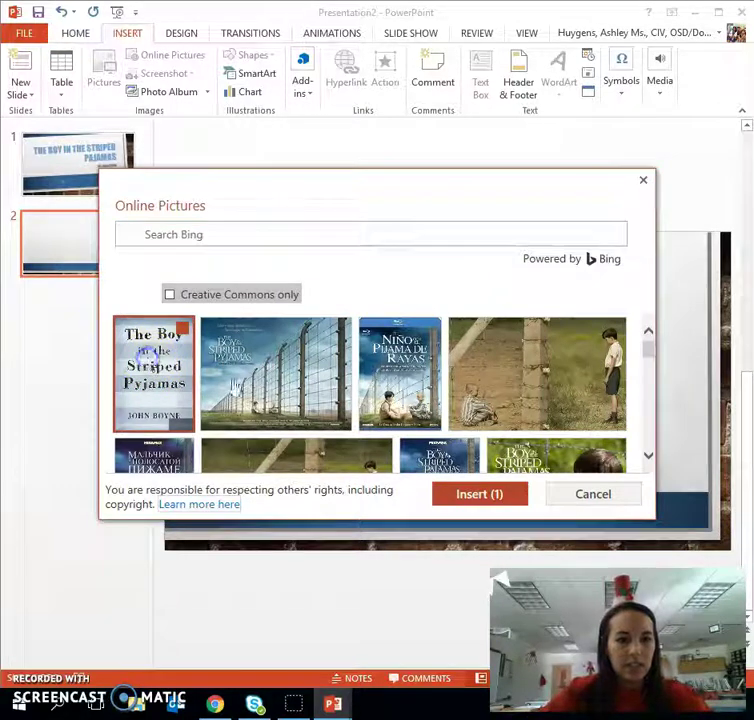
Step: Insert the book cover at the slide's upper right, enlarged to 5.19" by 3.56"
left_click(454, 504)
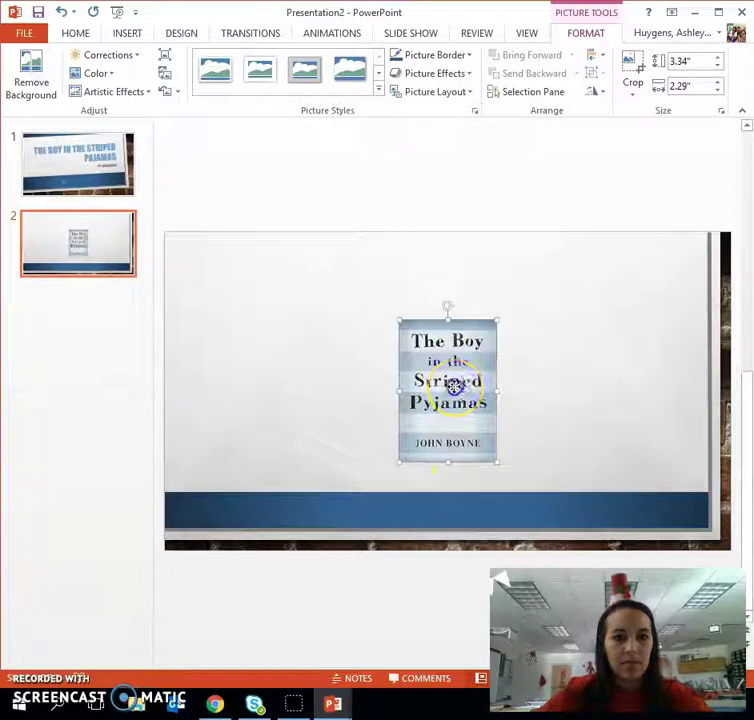
left_click_drag(454, 386, 586, 333)
left_click_drag(626, 410, 681, 453)
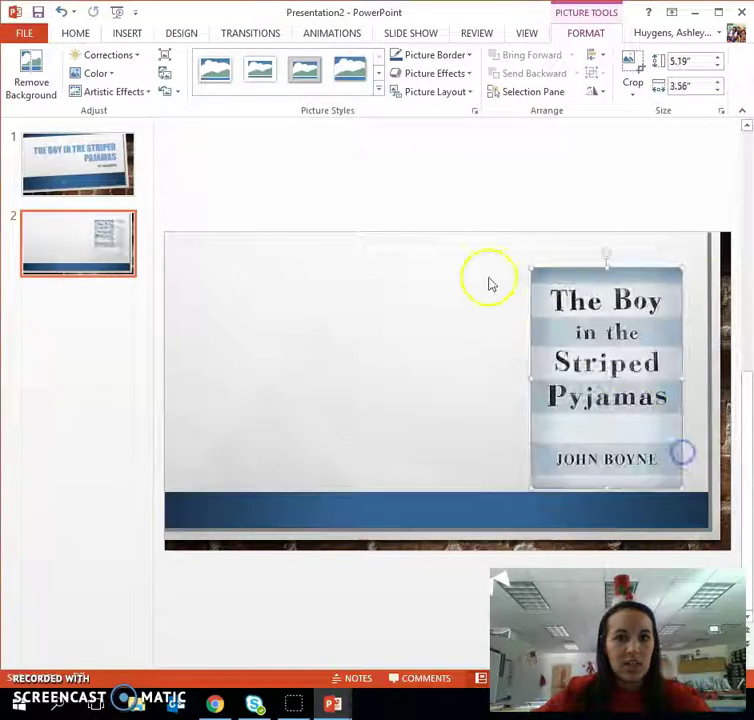
Step: Apply a rounded reflected picture style to the cover and nudge it up-left
left_click(332, 33)
left_click(563, 33)
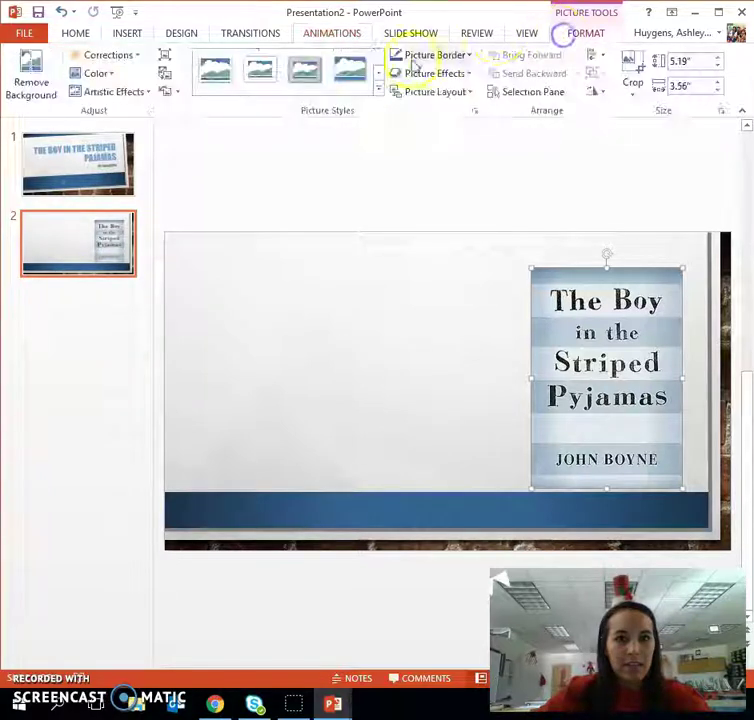
left_click(378, 88)
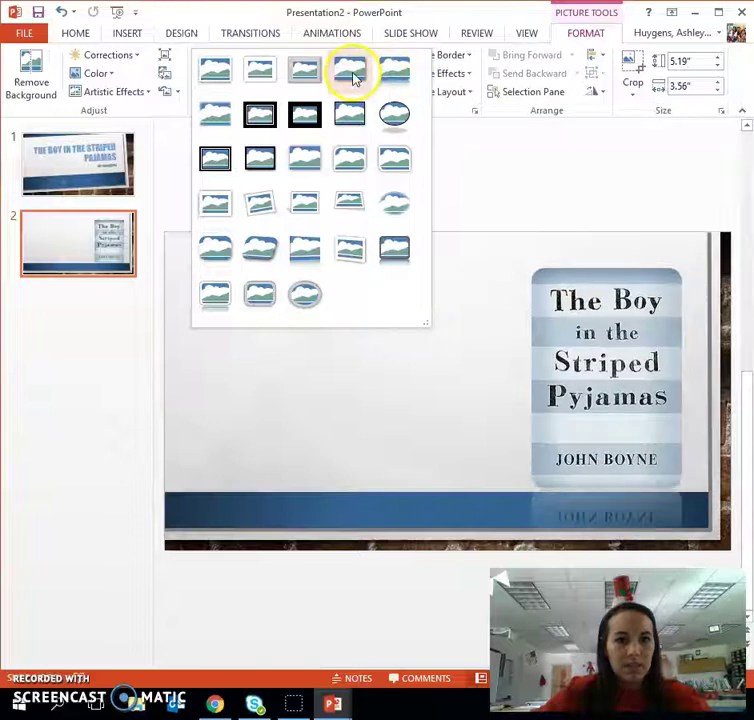
left_click(384, 72)
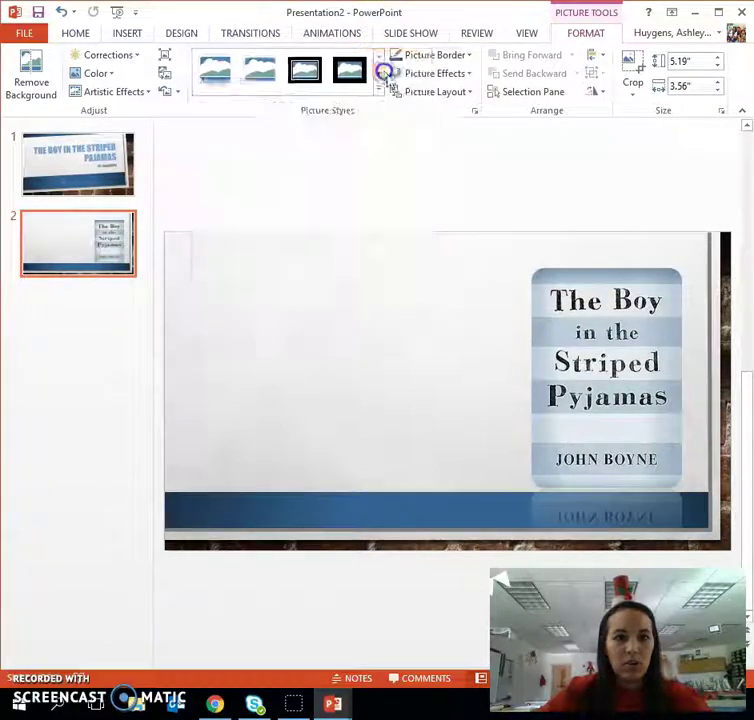
left_click_drag(569, 249, 500, 170)
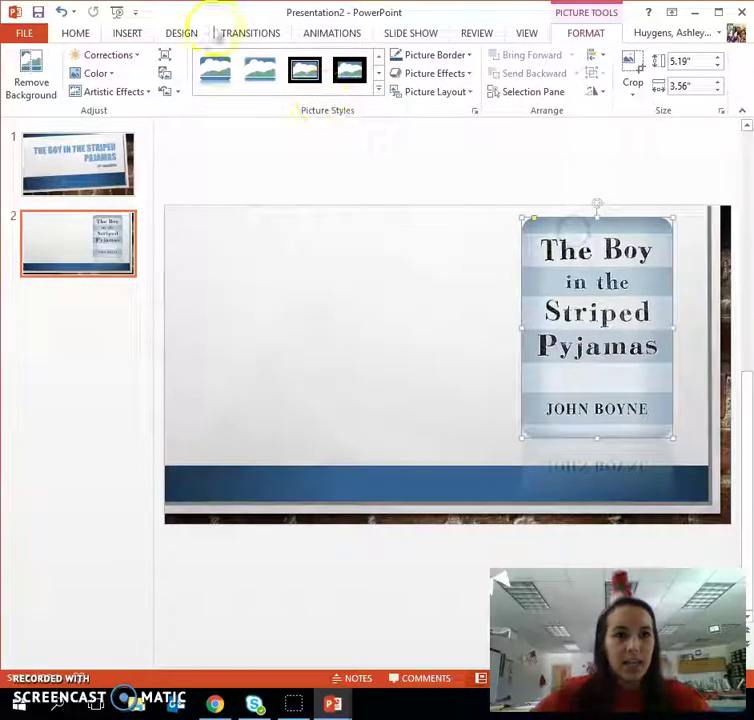
left_click(133, 33)
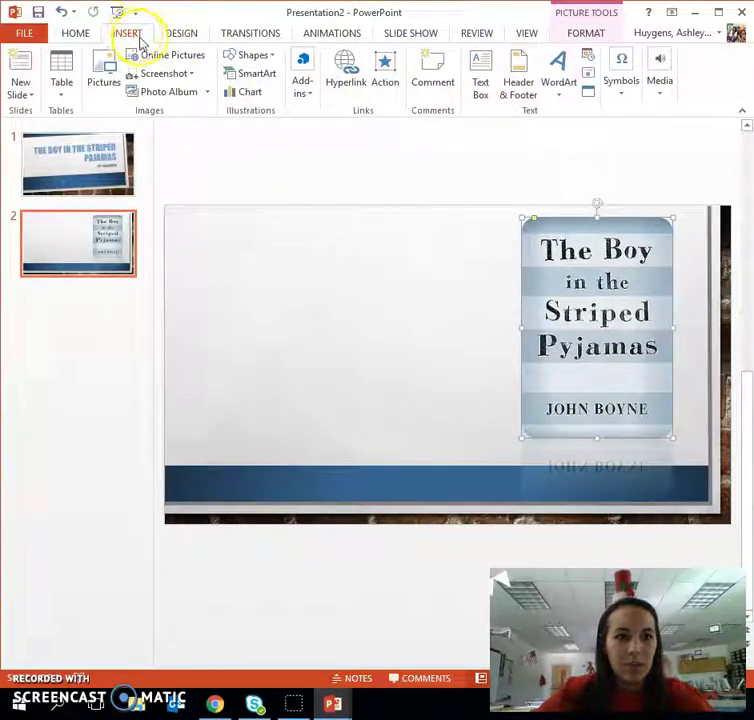
Step: Draw a text box left of the cover and type the five-star review quote
left_click(480, 80)
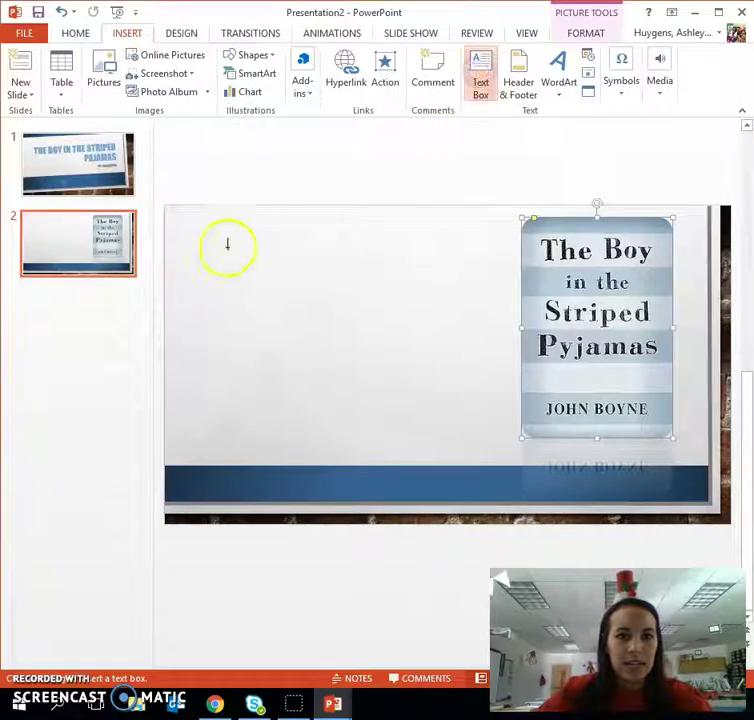
mouse_move(209, 251)
left_mouse_down()
mouse_move(389, 370)
mouse_move(487, 406)
left_mouse_up()
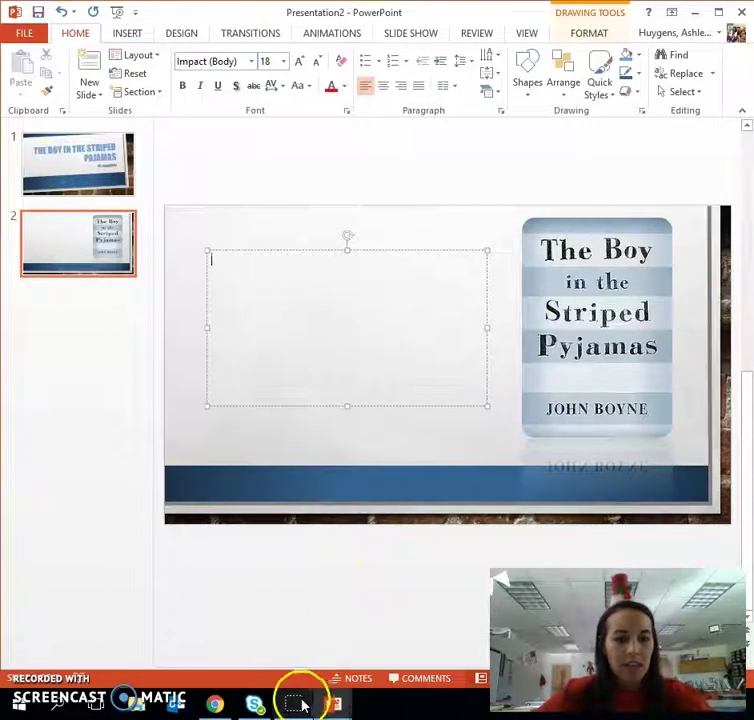
mouse_move(335, 703)
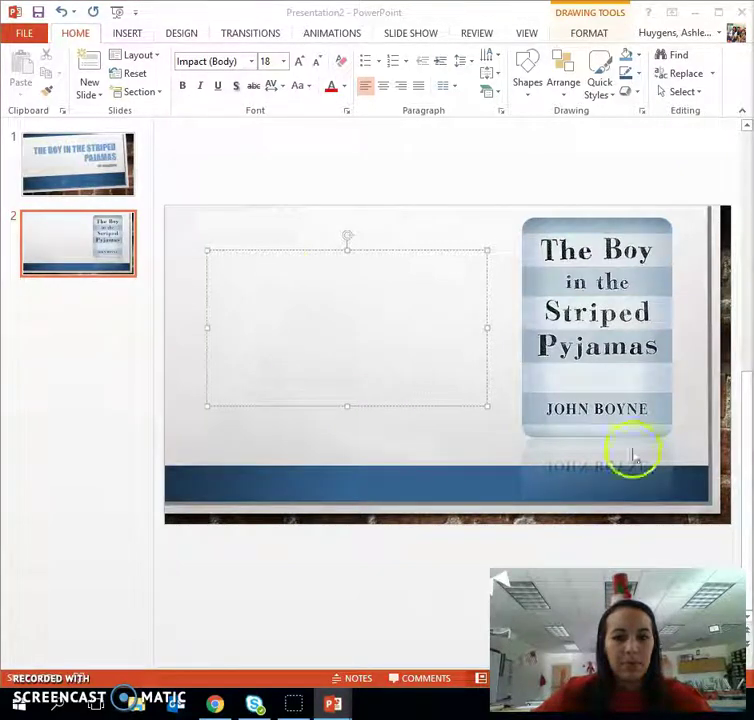
left_click(352, 289)
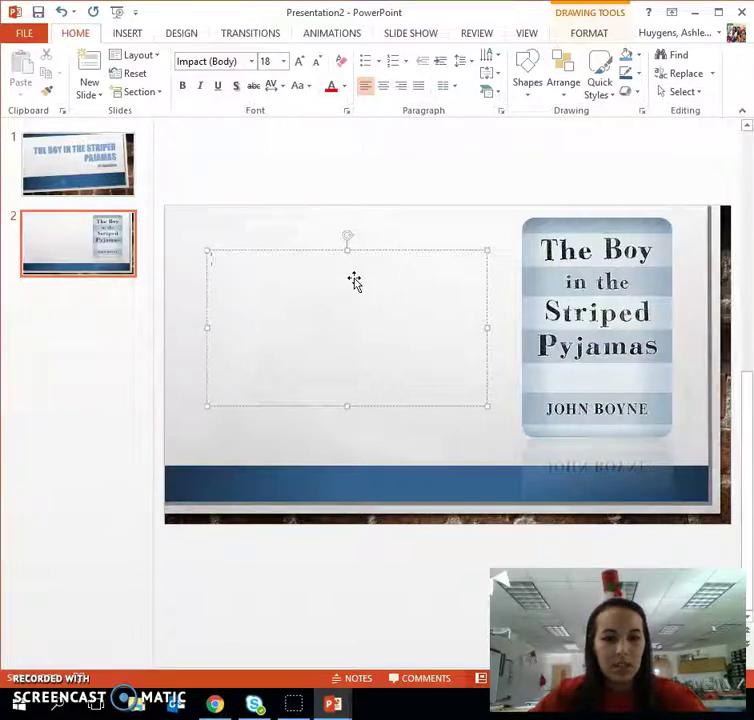
type("I")
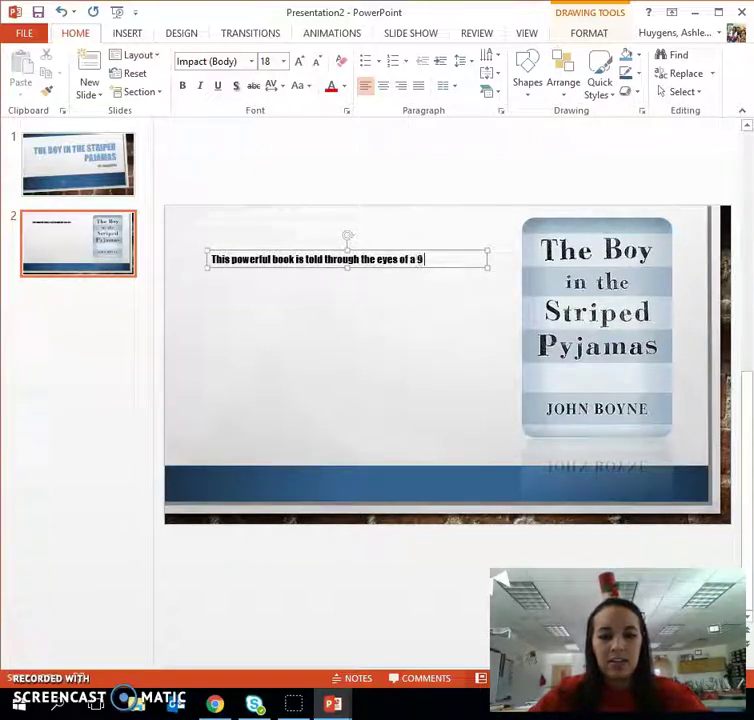
type(". who ha")
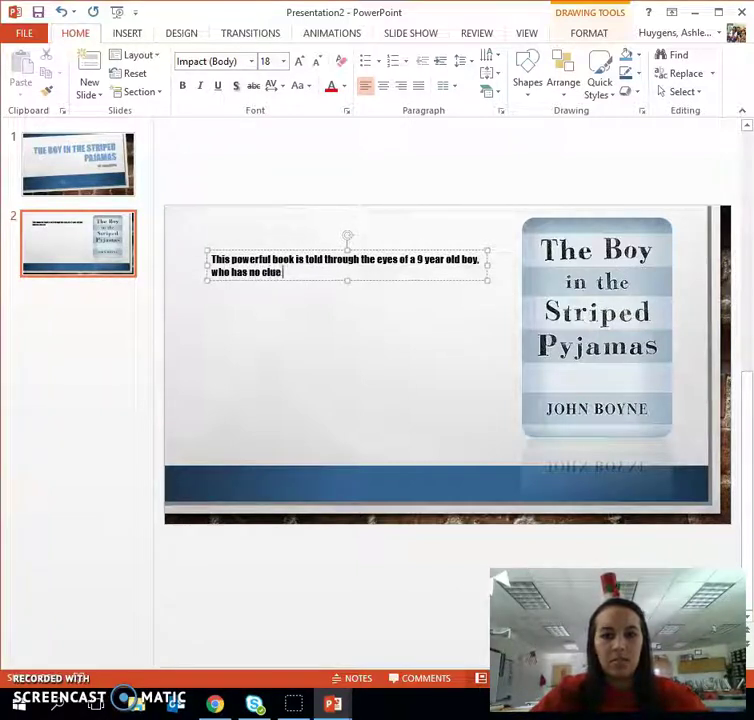
type("s no clue as to what is going on around")
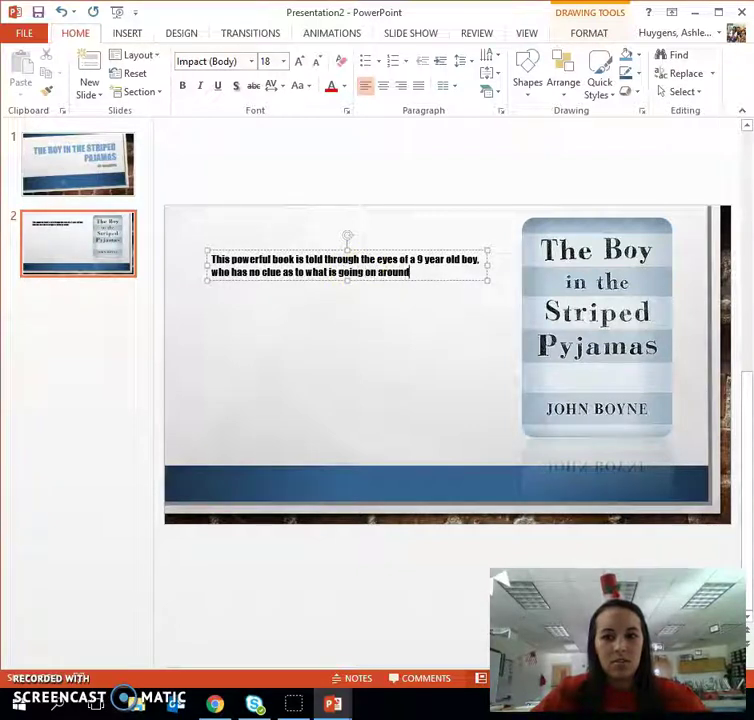
type(" him durin")
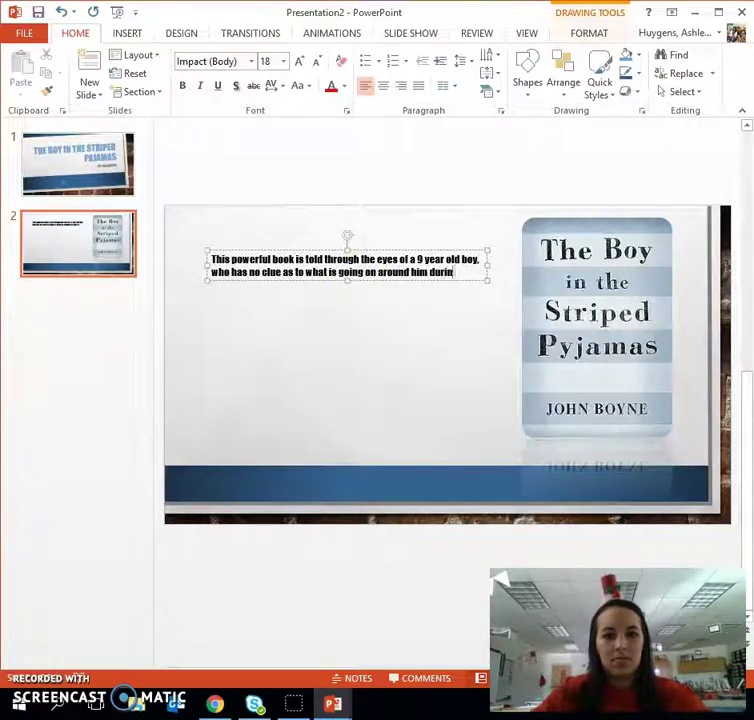
type("g the holocaust.  I gi")
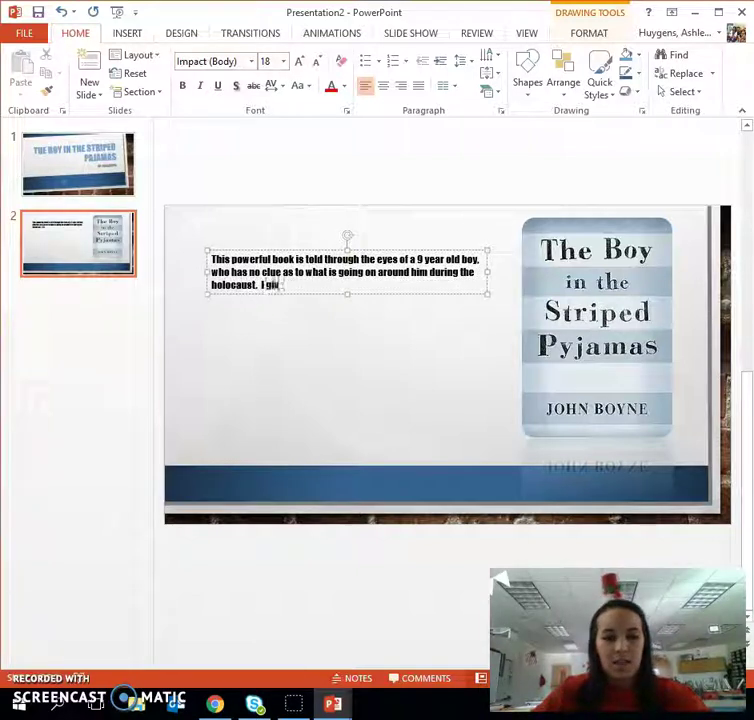
type("ok 5 stars for making me")
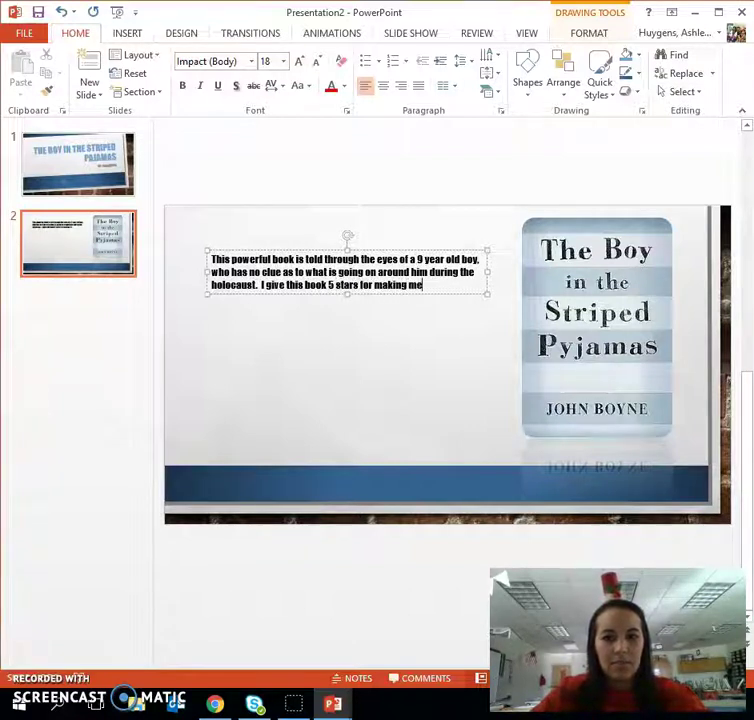
type(" become emotionally")
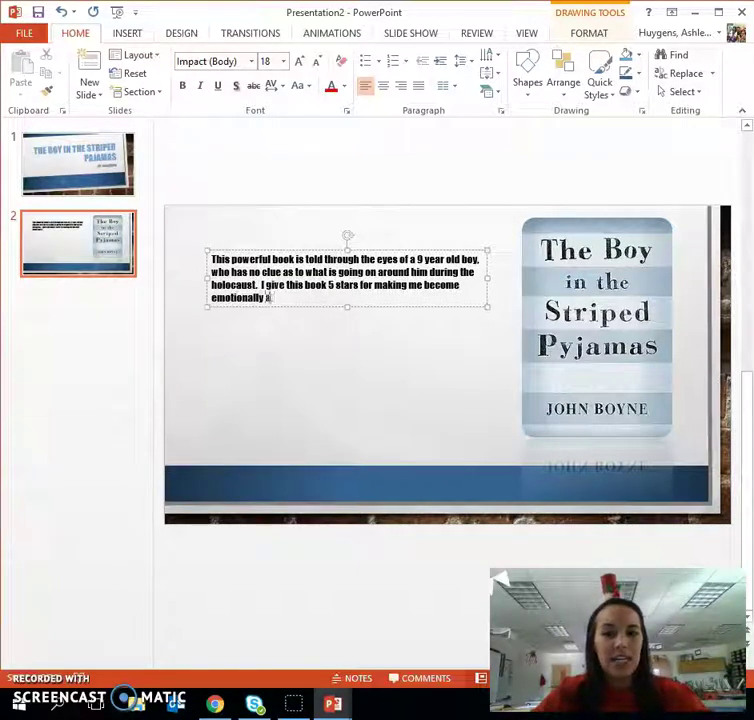
type(" attached to the characters.\"")
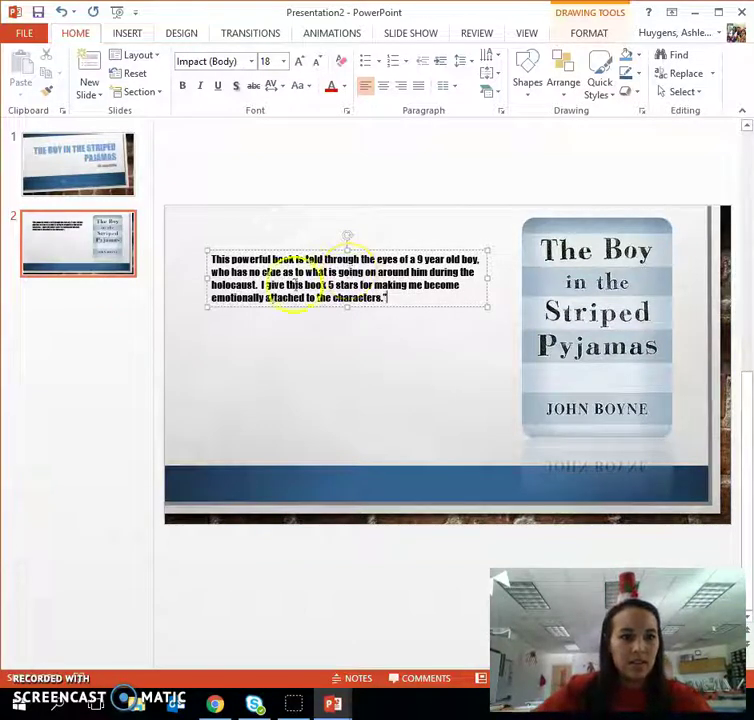
Step: Add an opening quotation mark and a reviewer attribution line below the quote
left_click(210, 260)
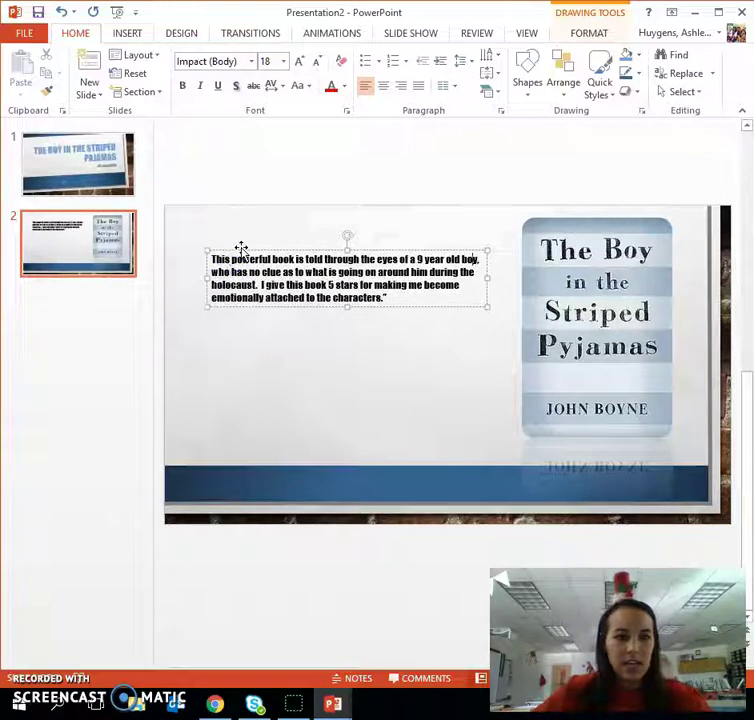
left_click(215, 250)
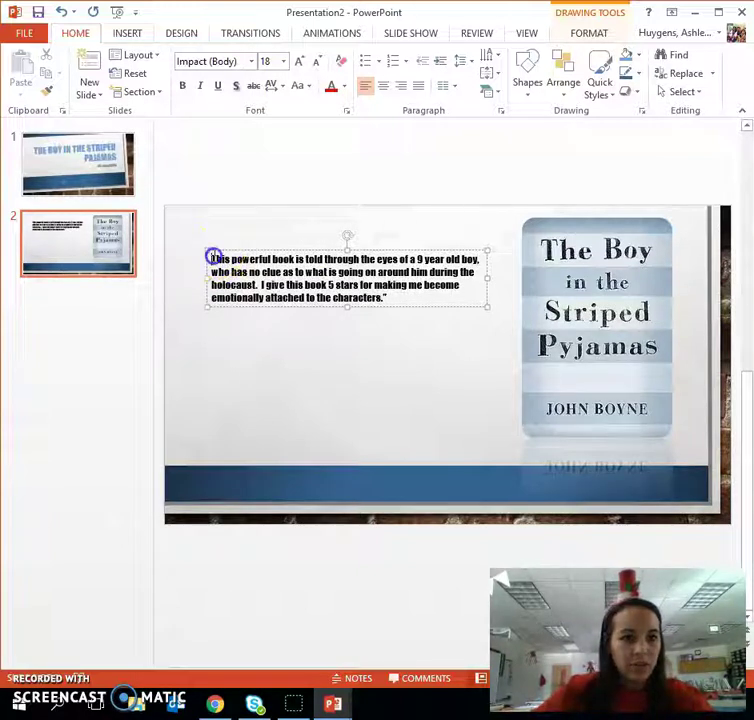
type("\"")
left_click(282, 268)
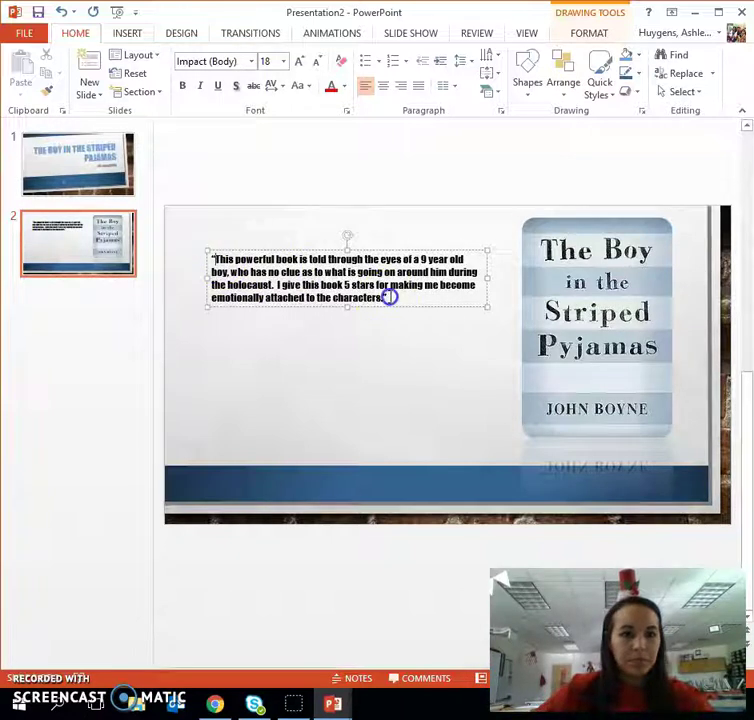
key("Return")
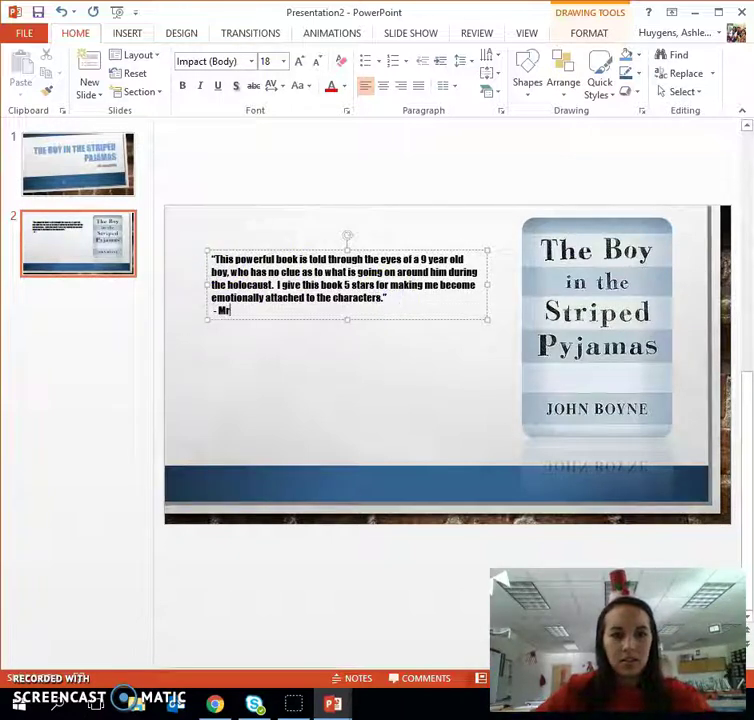
type("- Mrs. Huygens")
left_click(407, 313)
Step: Move the quote box lower and insert WordArt reading 'A MUST Read!'
left_click(404, 249)
left_click_drag(404, 249, 411, 348)
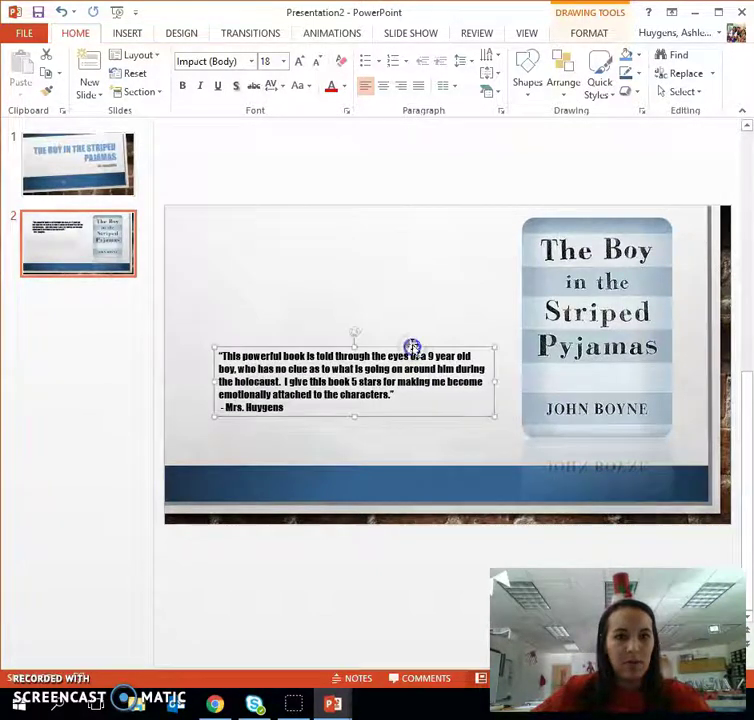
left_click(127, 33)
left_click(560, 86)
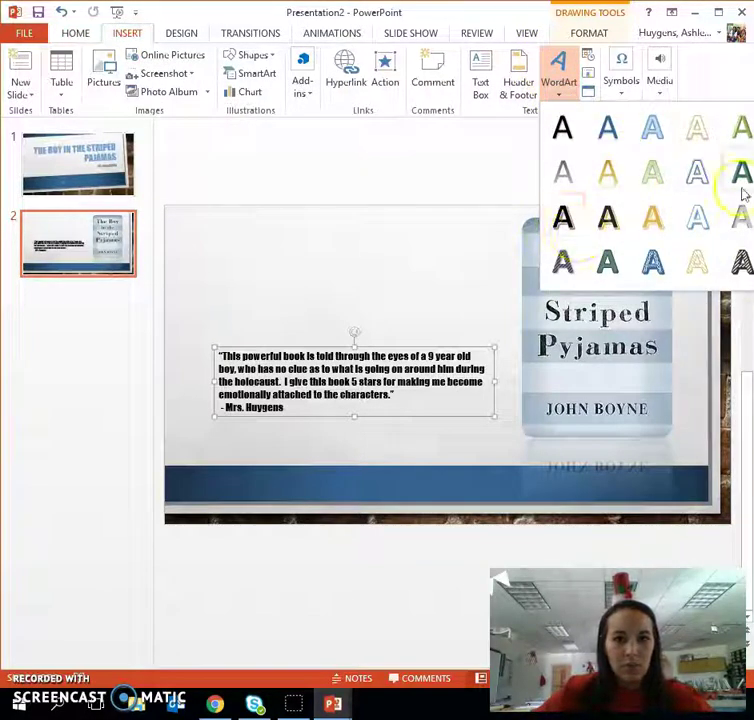
left_click(707, 228)
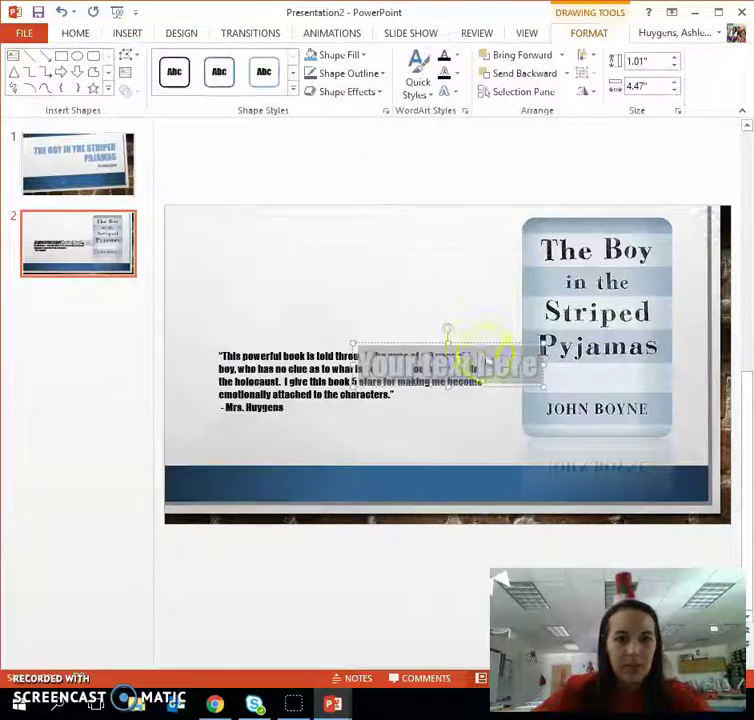
left_click_drag(525, 362, 522, 365)
type("A MUST R")
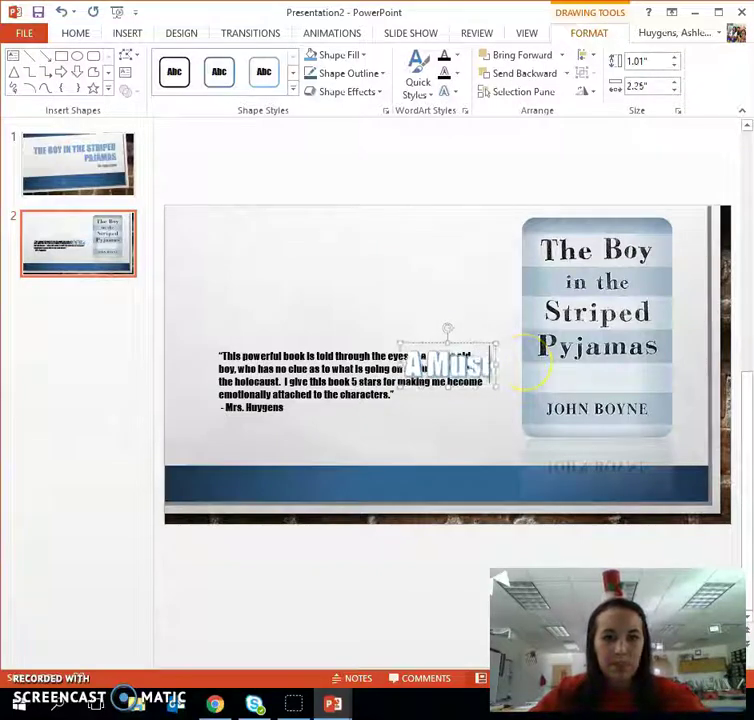
type("ead!")
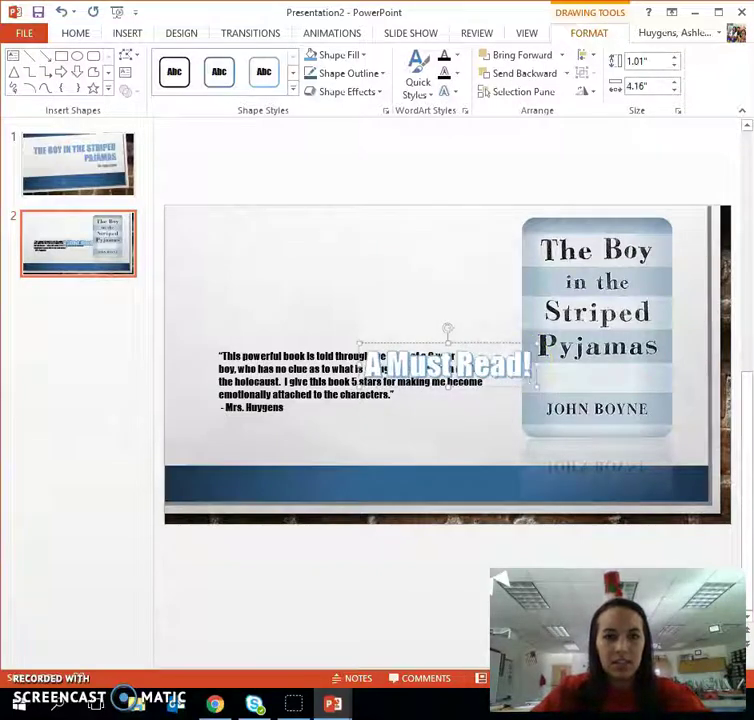
Step: Place the 'A MUST Read!' heading above the quote and tilt it at an angle
left_click_drag(491, 345, 402, 260)
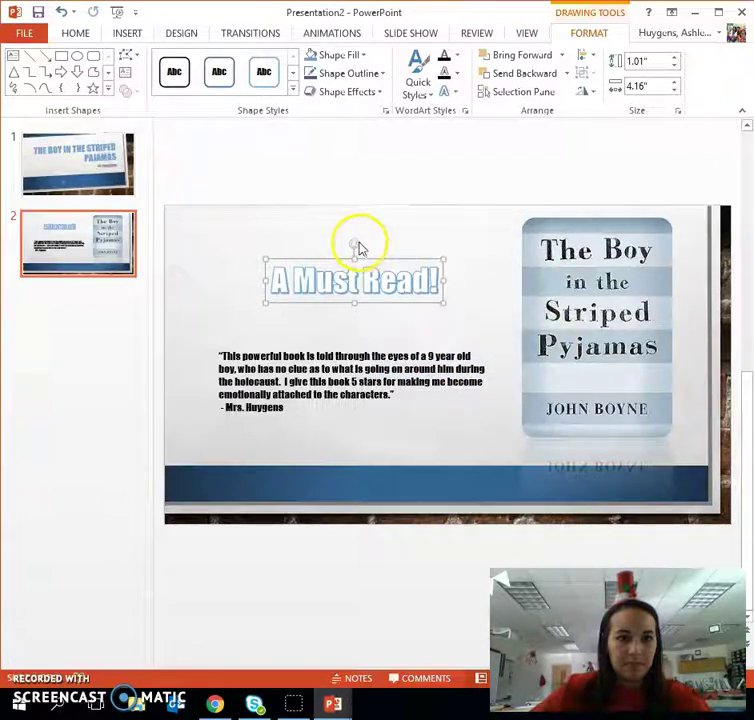
left_click(339, 241)
left_click_drag(344, 241, 345, 241)
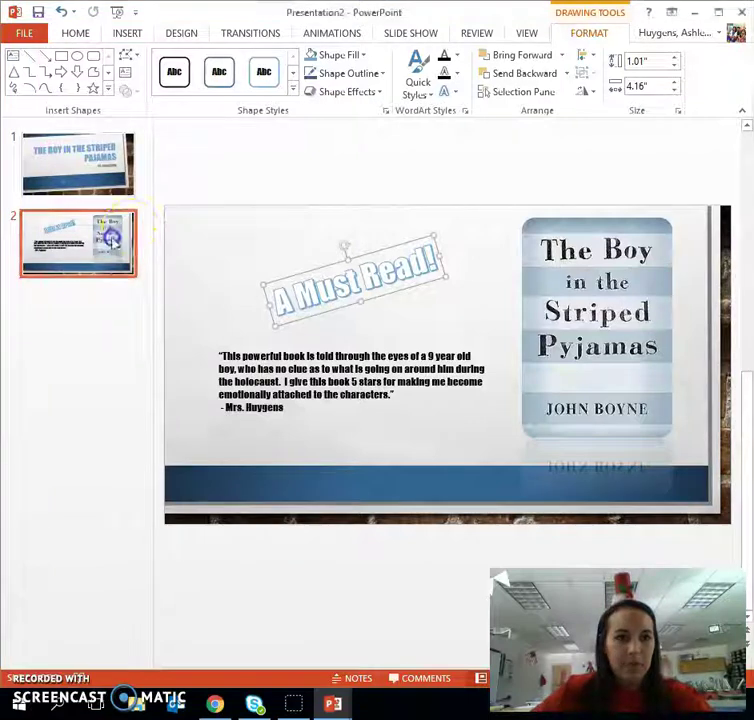
left_click(78, 33)
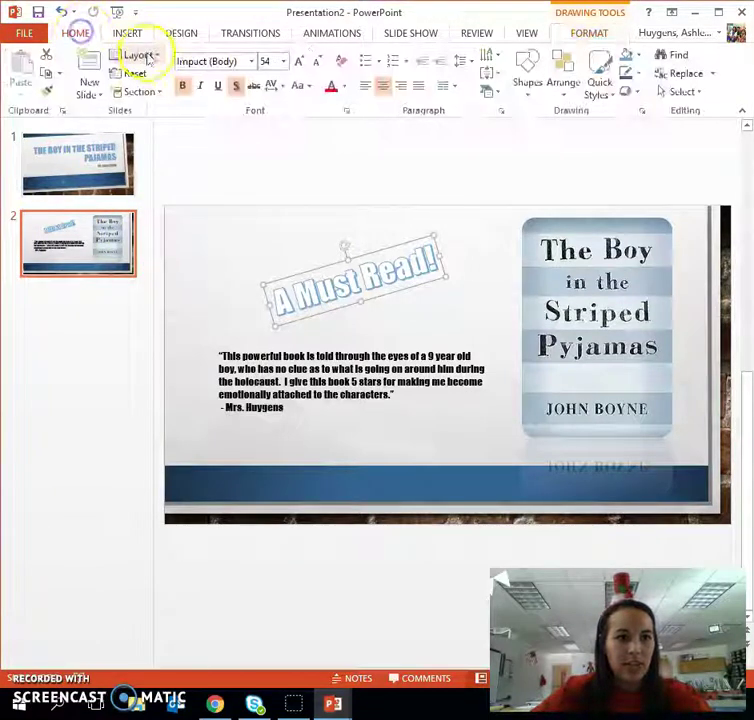
Step: Add slide 3 with the Duty Calls picture from the Literacy Portfolio folder, shifted up-left
left_click(89, 60)
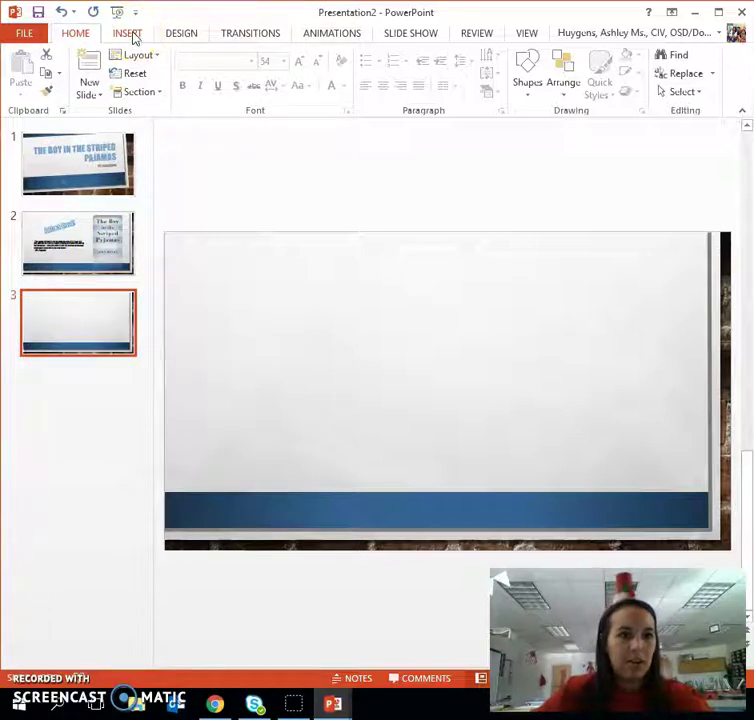
left_click(131, 35)
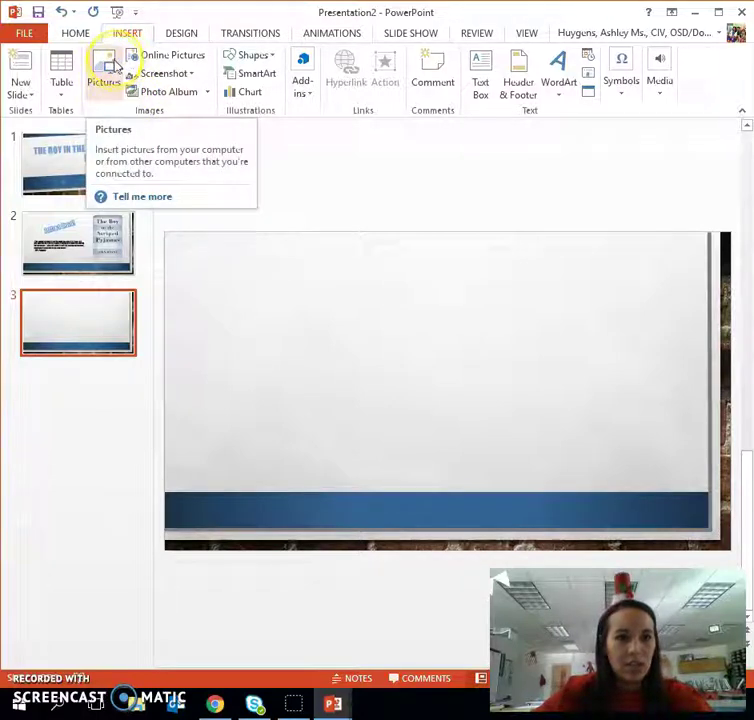
left_click(112, 70)
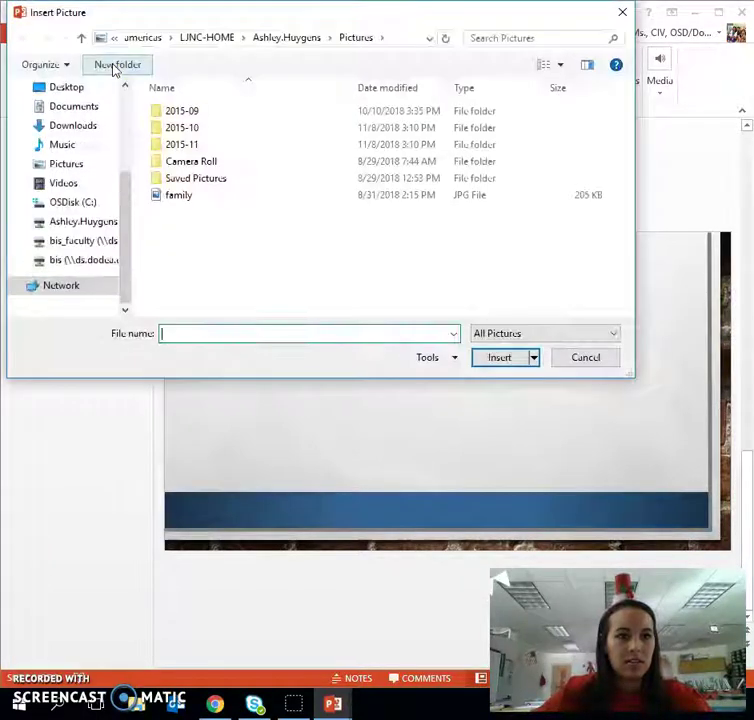
left_click(88, 112)
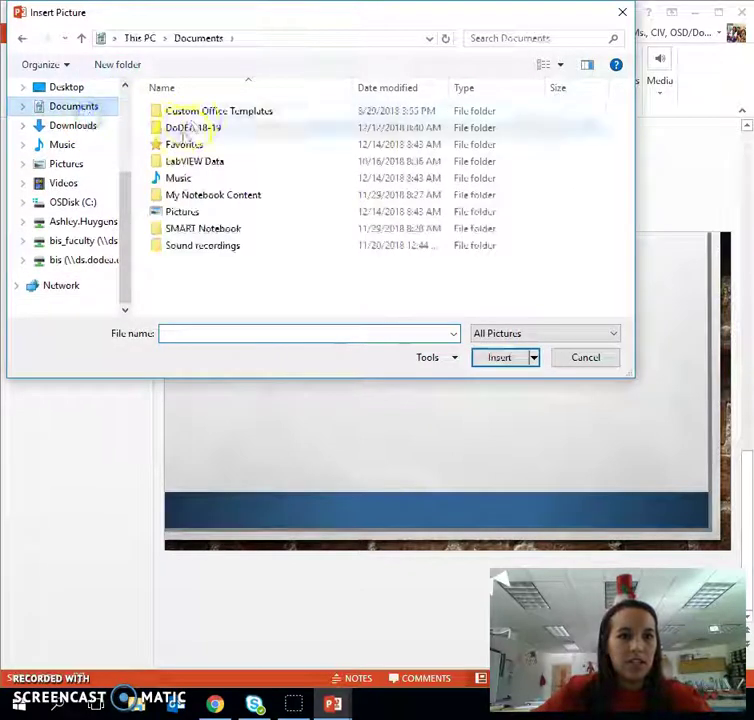
double_click(194, 127)
scroll(213, 188, "down", 2)
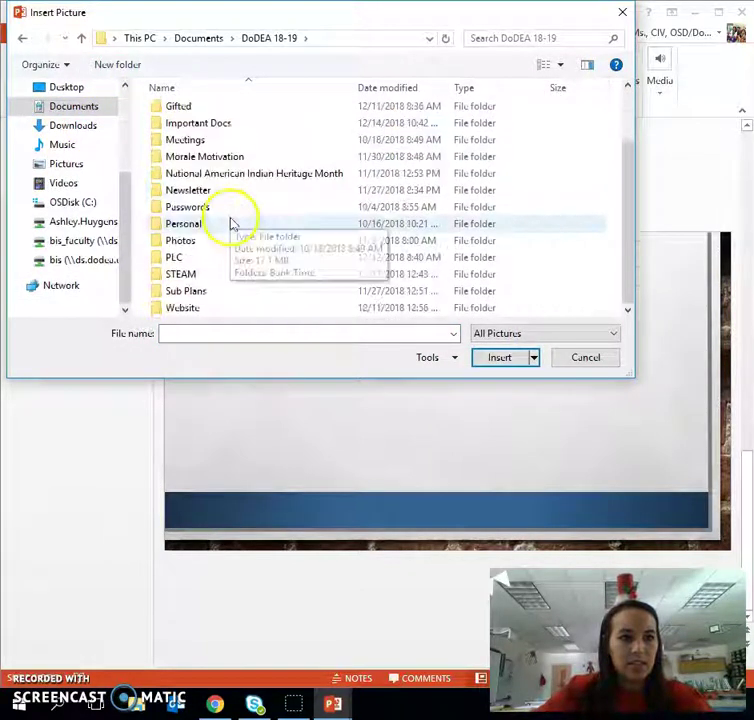
double_click(220, 308)
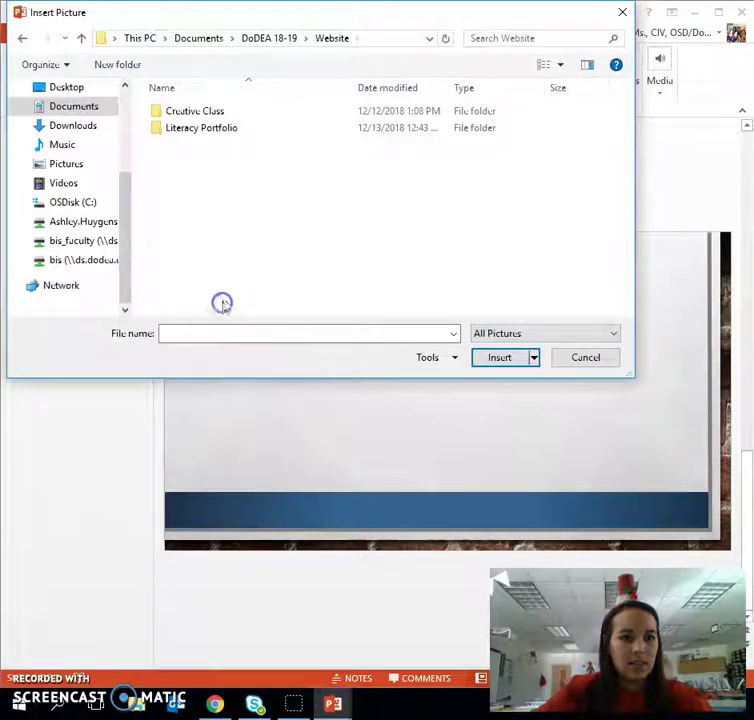
double_click(240, 129)
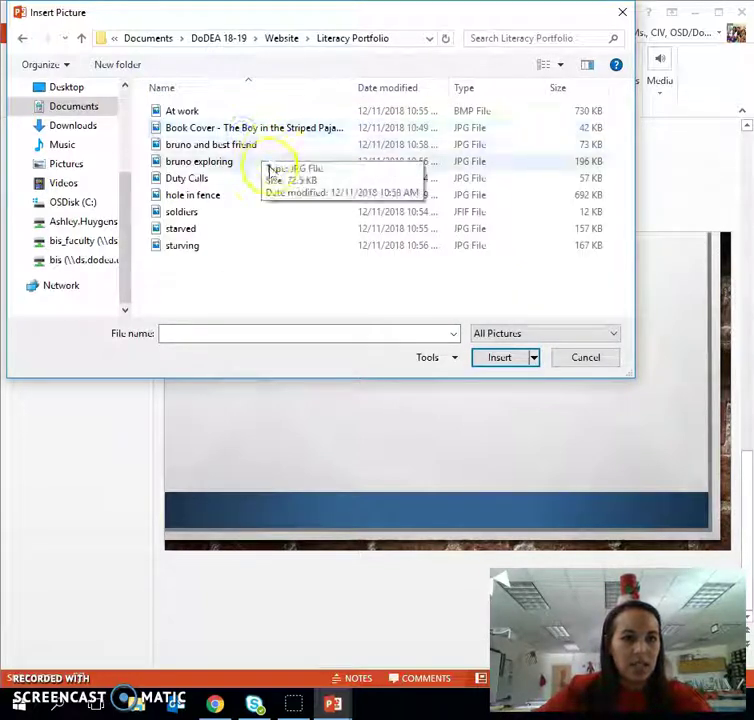
left_click(266, 178)
left_click(497, 357)
left_click_drag(446, 363, 313, 331)
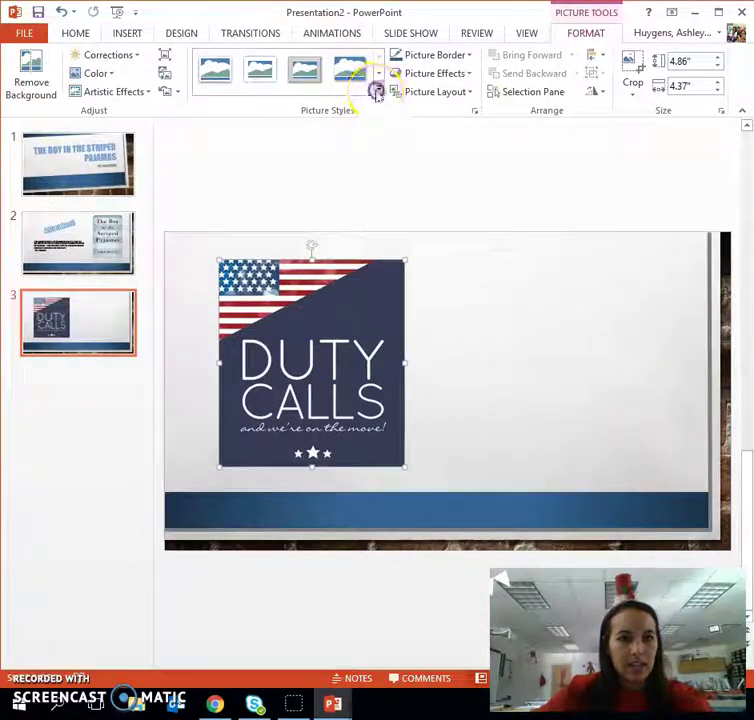
Step: Give the Duty Calls picture a perspective reflection style, then swap to another reflected style
left_click(377, 89)
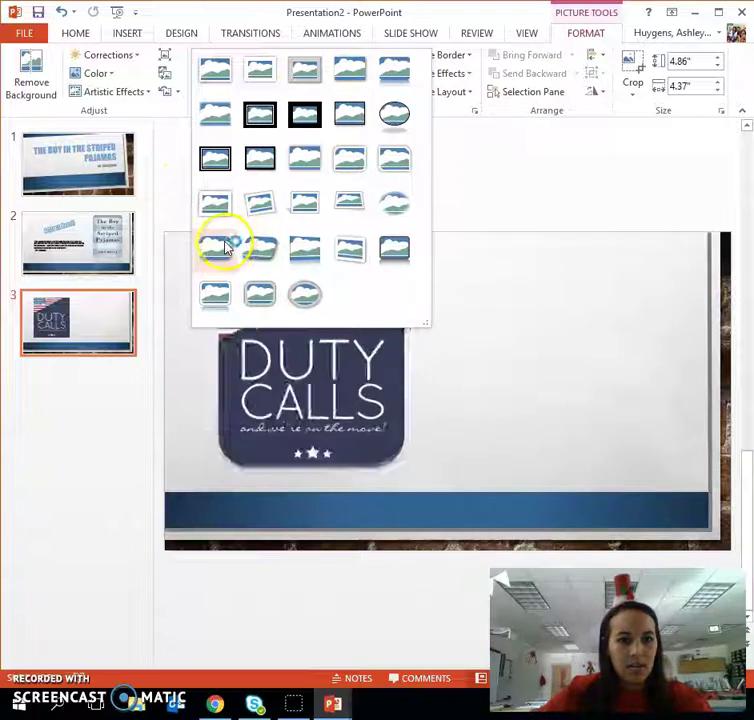
left_click(304, 248)
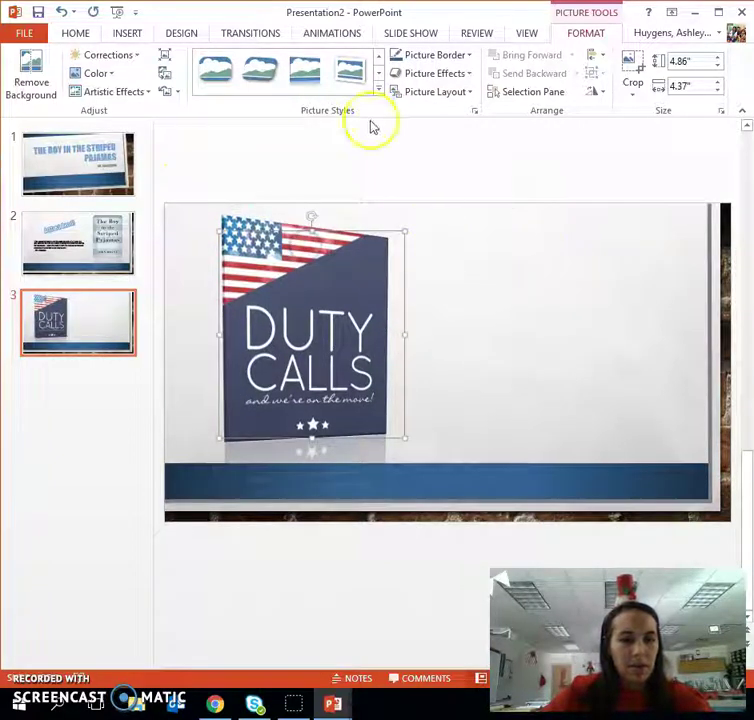
left_click(378, 90)
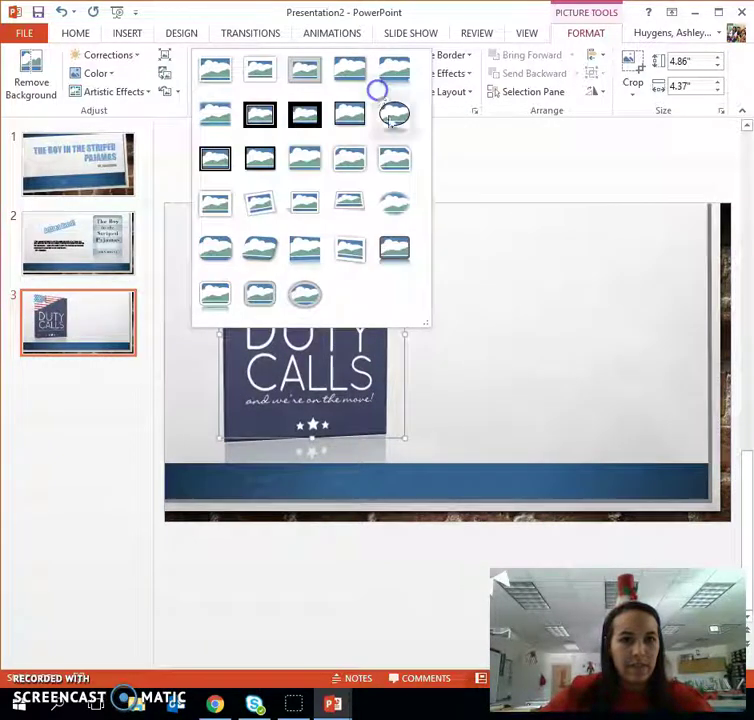
left_click(394, 256)
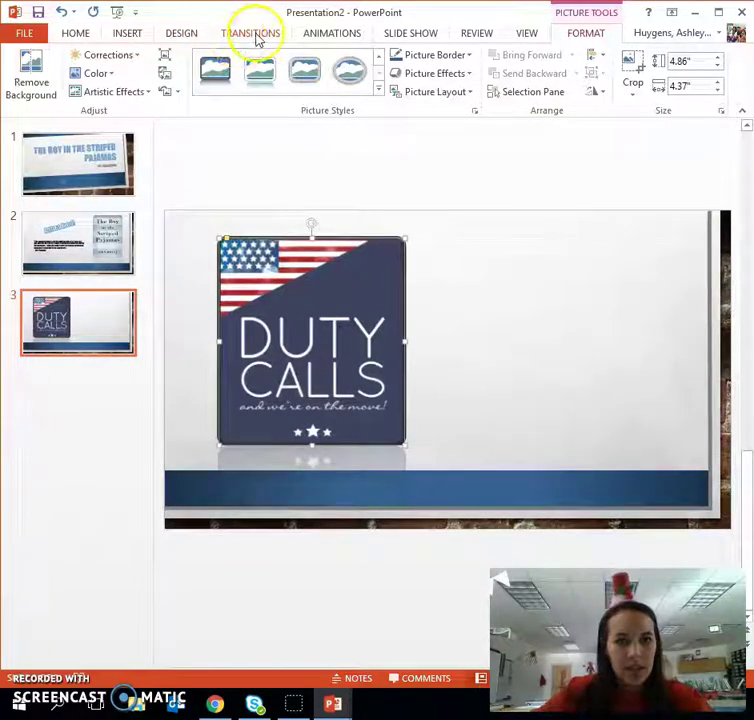
Step: Insert green WordArt reading "One family will move for their father's job." on slide 3
left_click(136, 33)
left_click(555, 78)
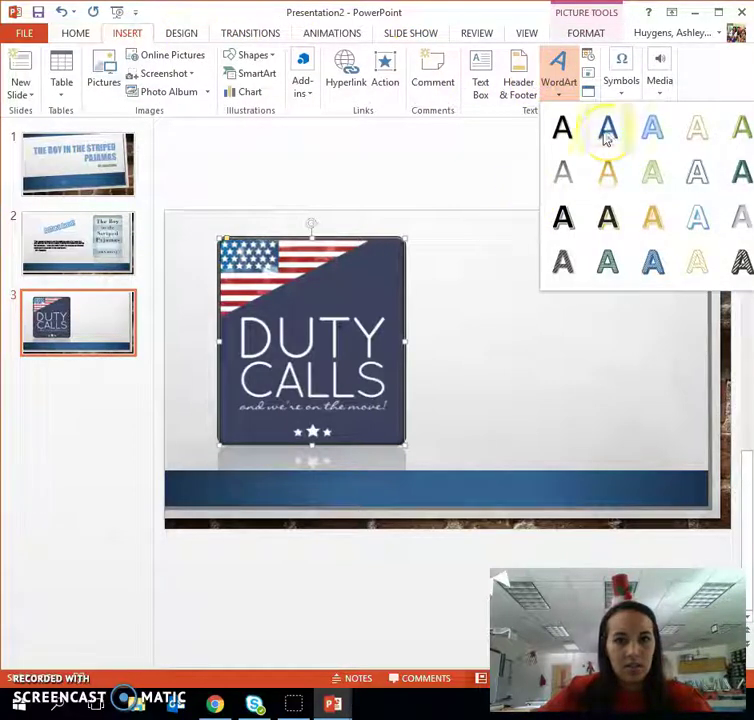
left_click(738, 141)
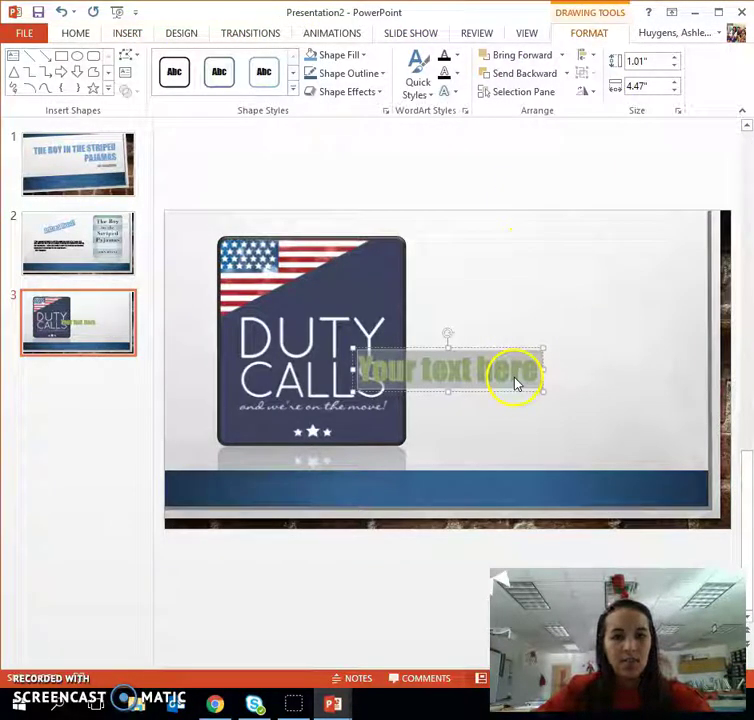
key("BackSpace")
type("One family will")
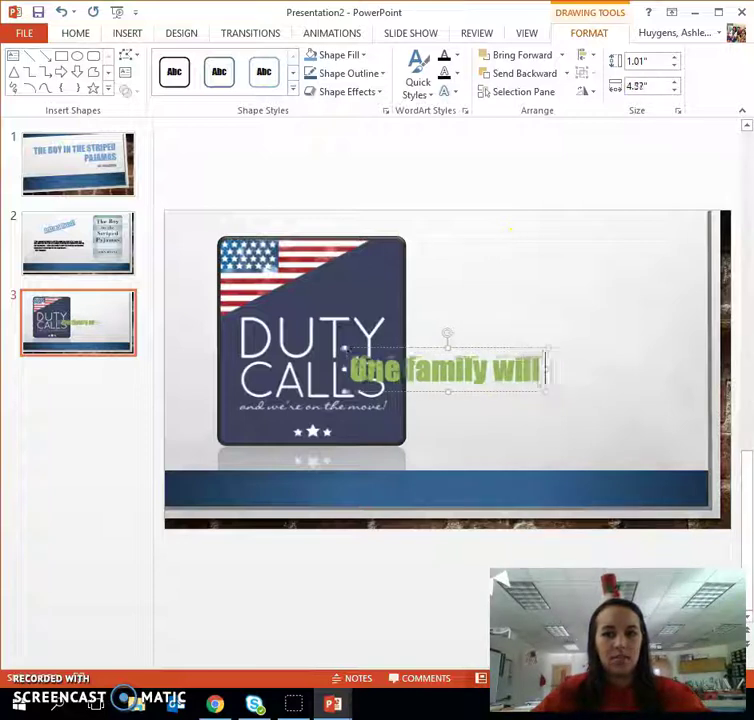
type(" move for their fa")
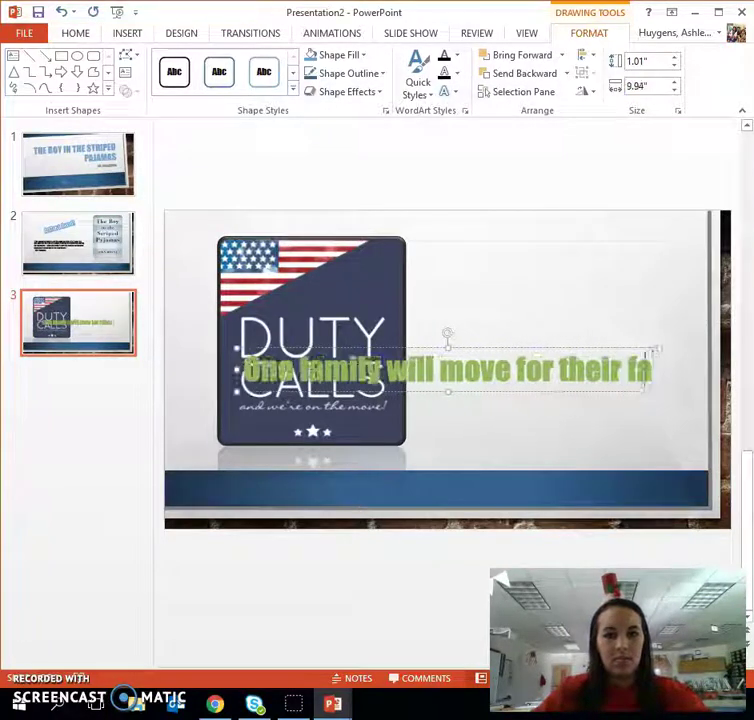
type("ther's job")
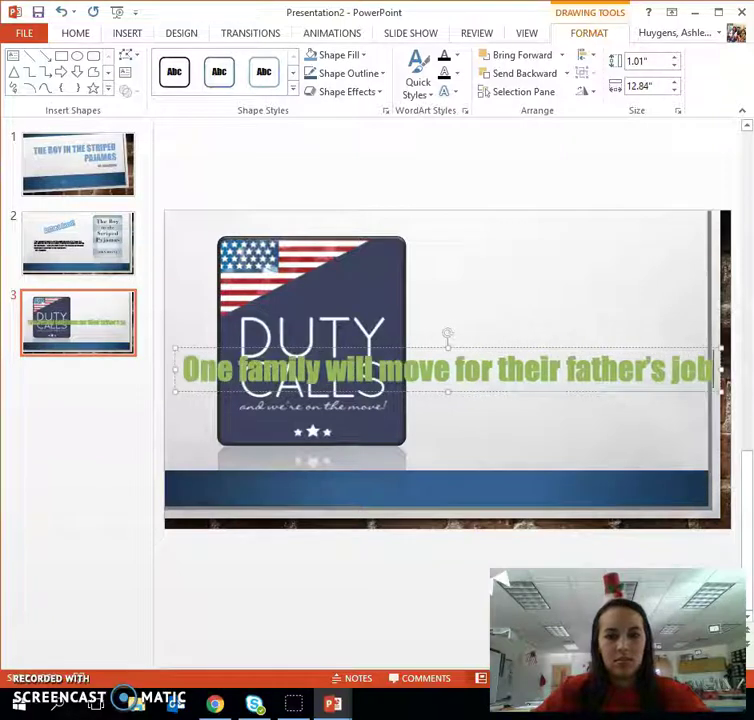
type(".")
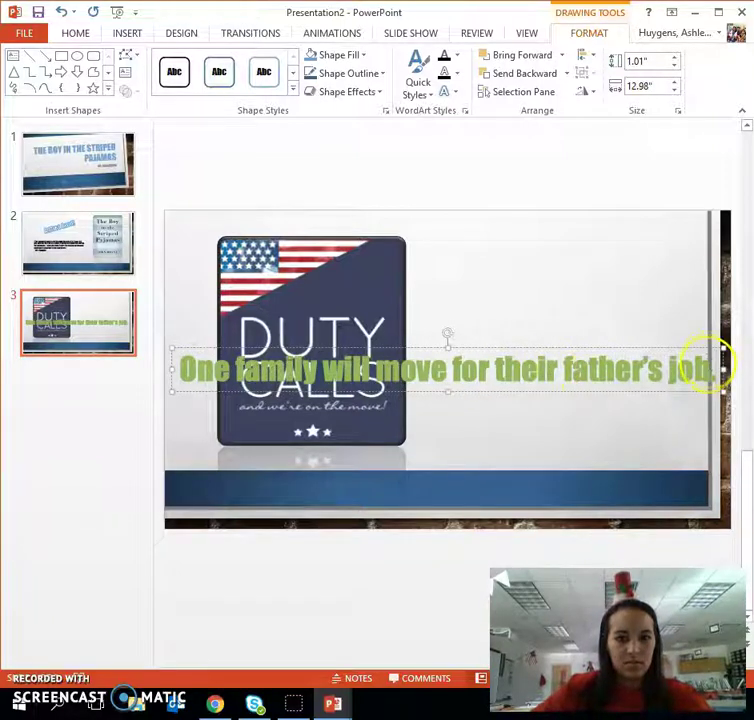
Step: Narrow the WordArt box to wrap beside the repositioned DUTY CALLS picture, then return to slide 1
left_click_drag(719, 367, 353, 367)
mouse_move(290, 345)
left_mouse_down()
mouse_move(484, 307)
mouse_move(302, 354)
mouse_move(313, 353)
mouse_move(646, 278)
mouse_move(613, 266)
left_mouse_up()
left_click(300, 357)
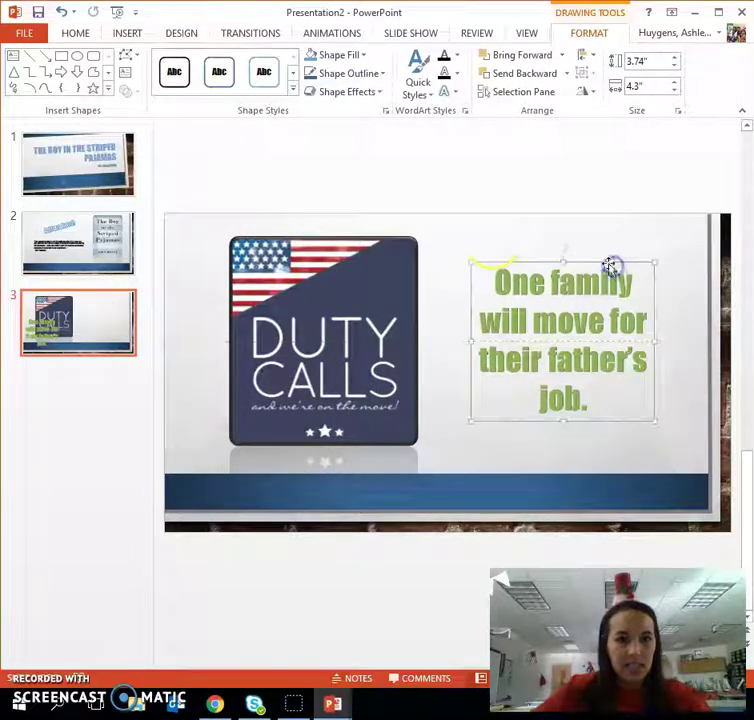
left_click(40, 150)
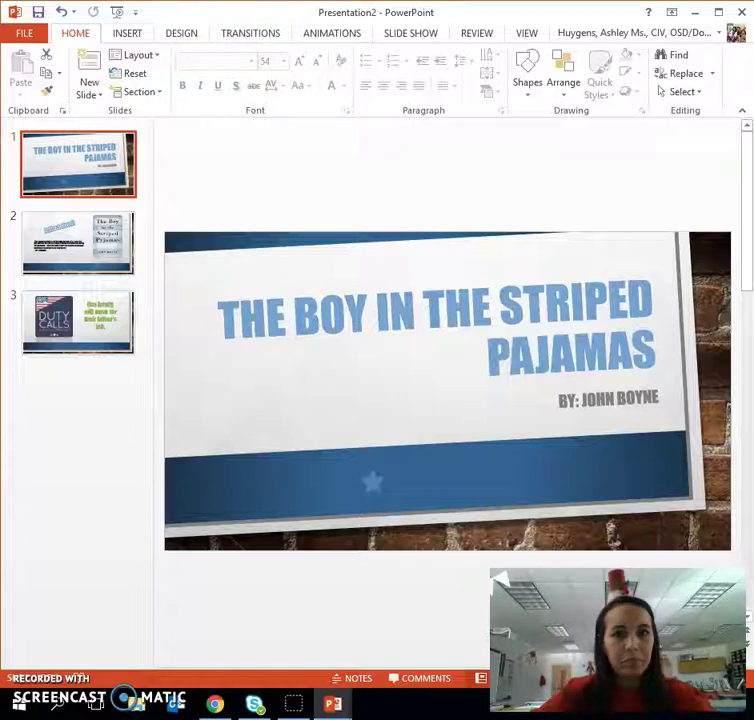
Step: Bring the Chrome window showing Bensound's royalty-free music site over PowerPoint
left_click(214, 704)
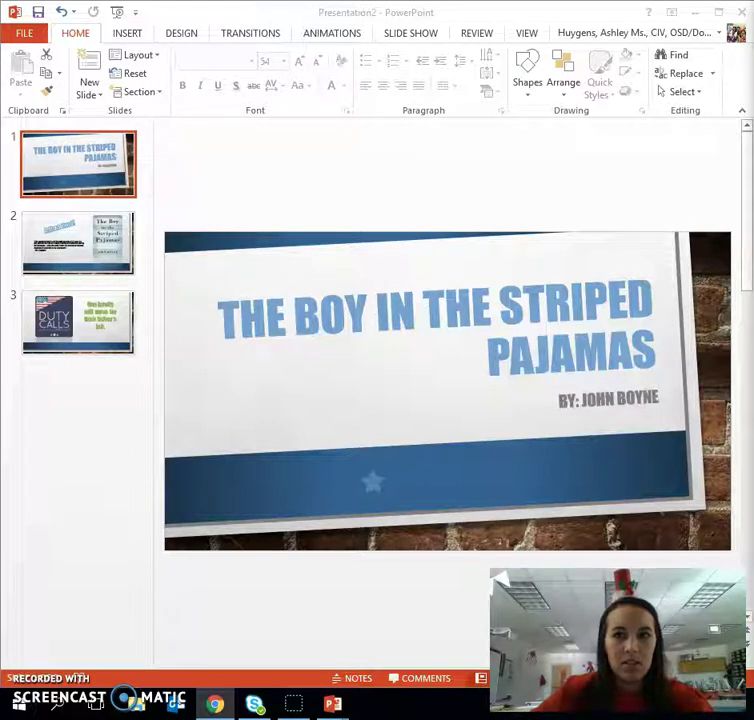
left_click_drag(753, 98, 360, 40)
left_click_drag(303, 36, 298, 22)
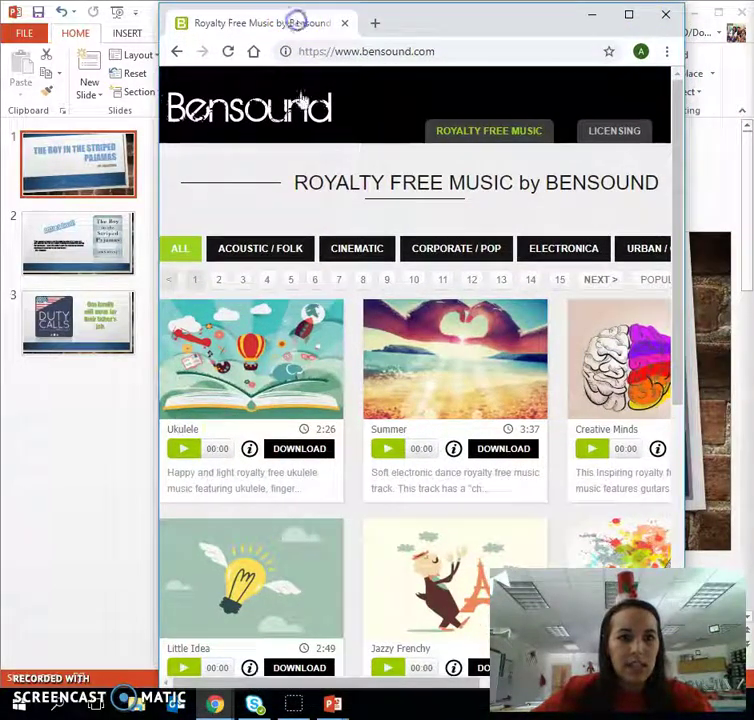
Step: Preview the Ukulele and Summer tracks on Bensound
left_click(177, 452)
left_click(390, 452)
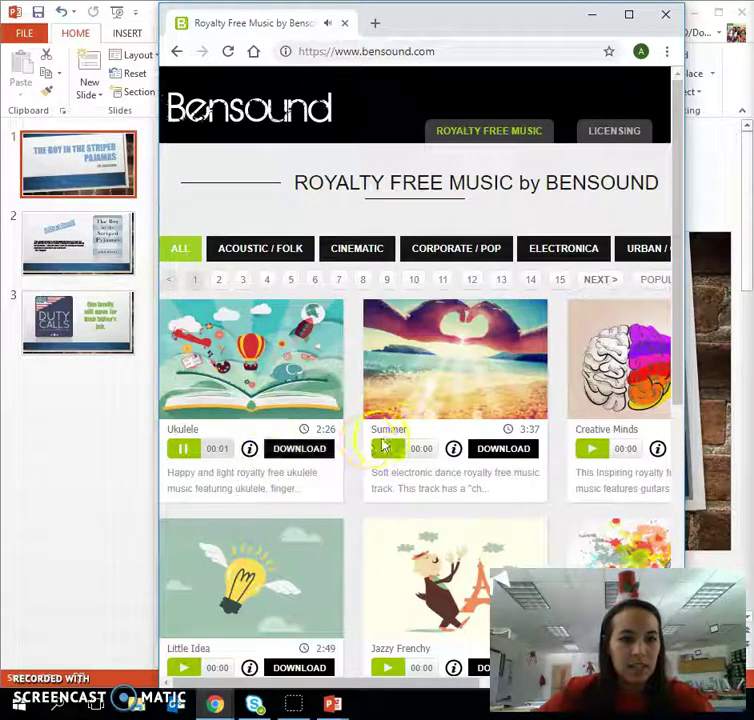
left_click(388, 448)
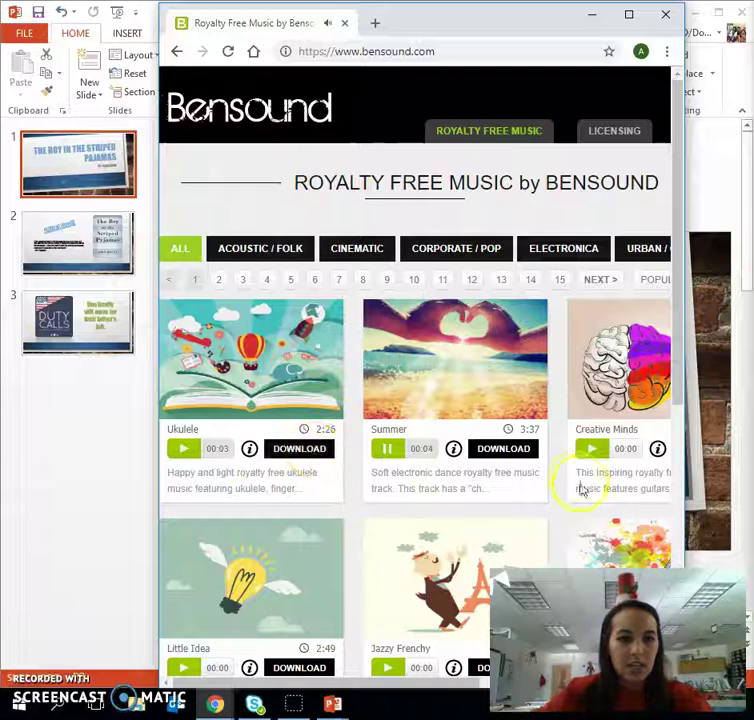
Step: Download the free Summer track as bensound-summer into Literacy Portfolio, then return to PowerPoint
left_click(502, 457)
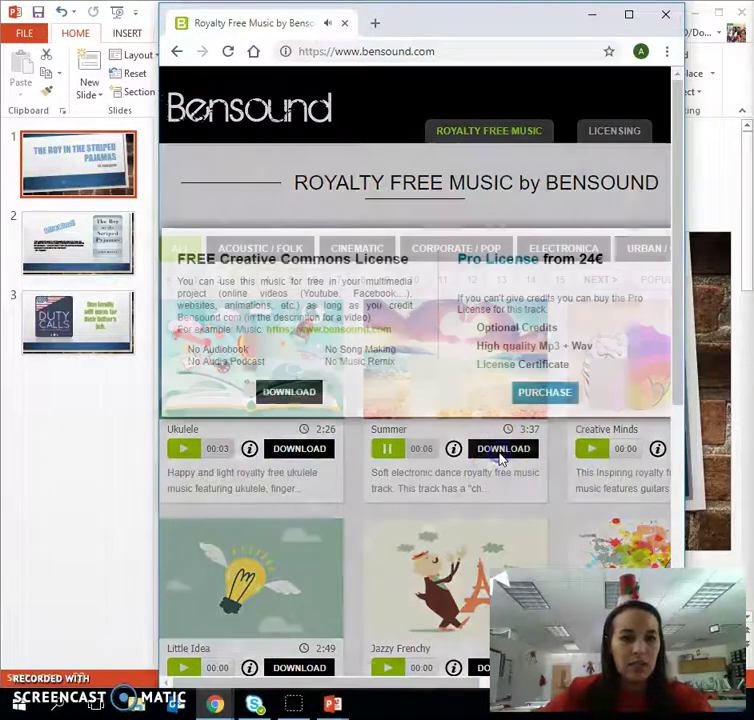
left_click(281, 397)
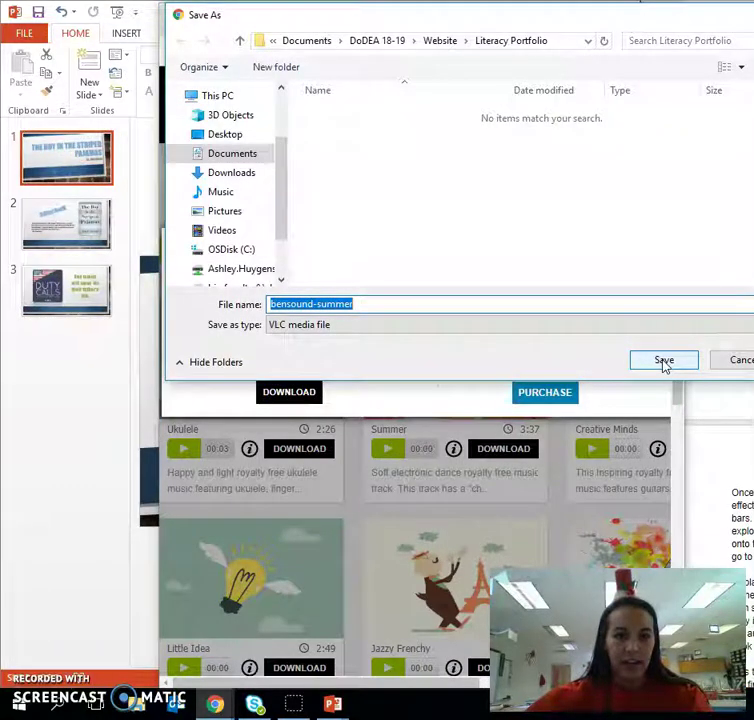
left_click(663, 361)
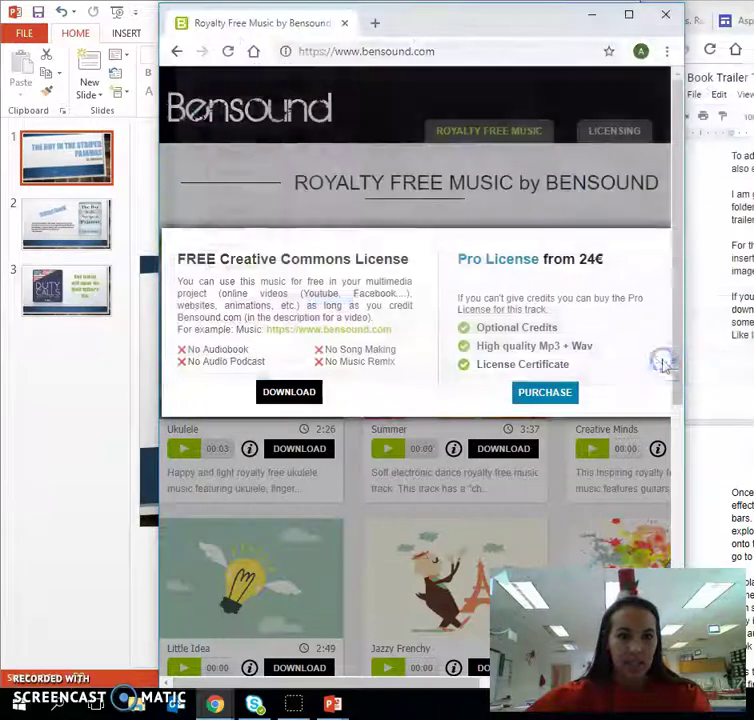
left_click(112, 340)
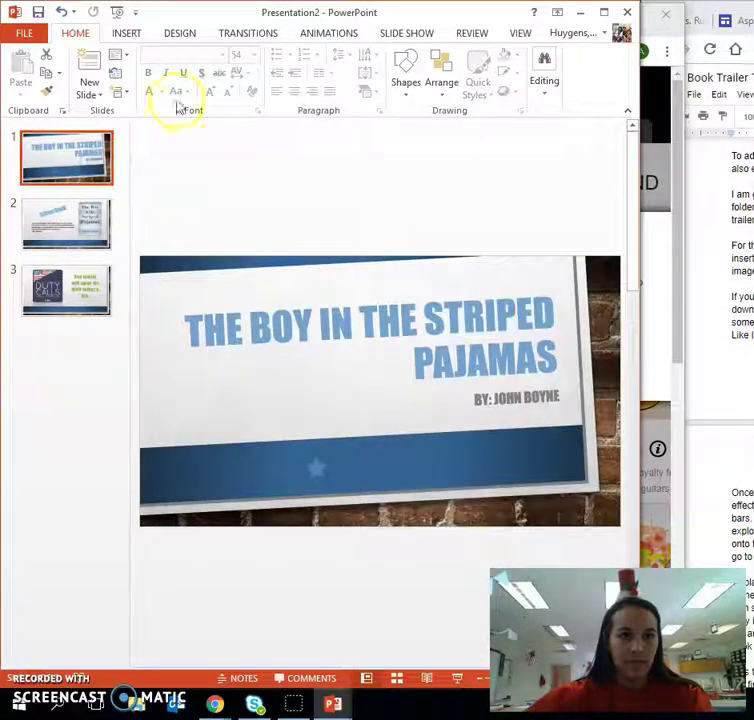
Step: Insert bensound-beyondtheline from the PC onto the title slide and place its icon bottom-right
left_click(128, 36)
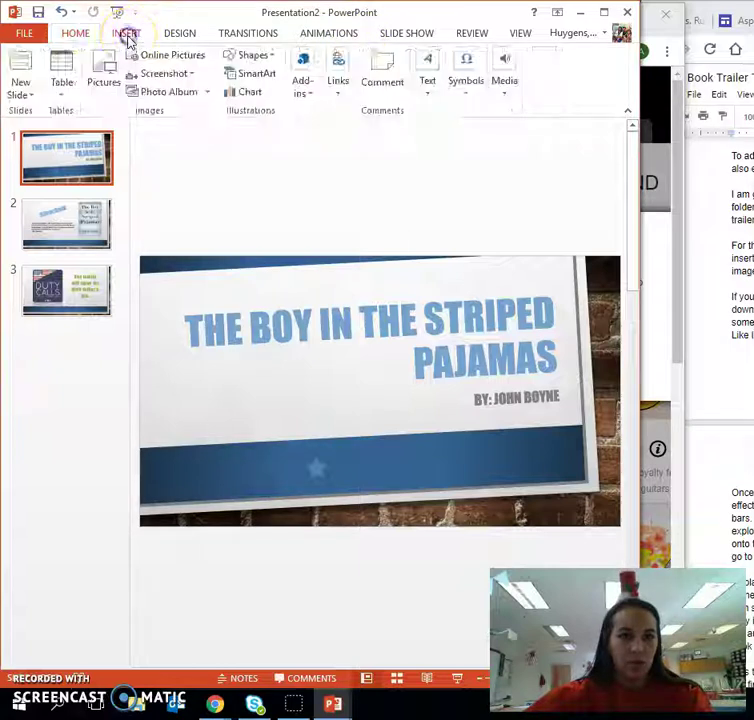
left_click(502, 94)
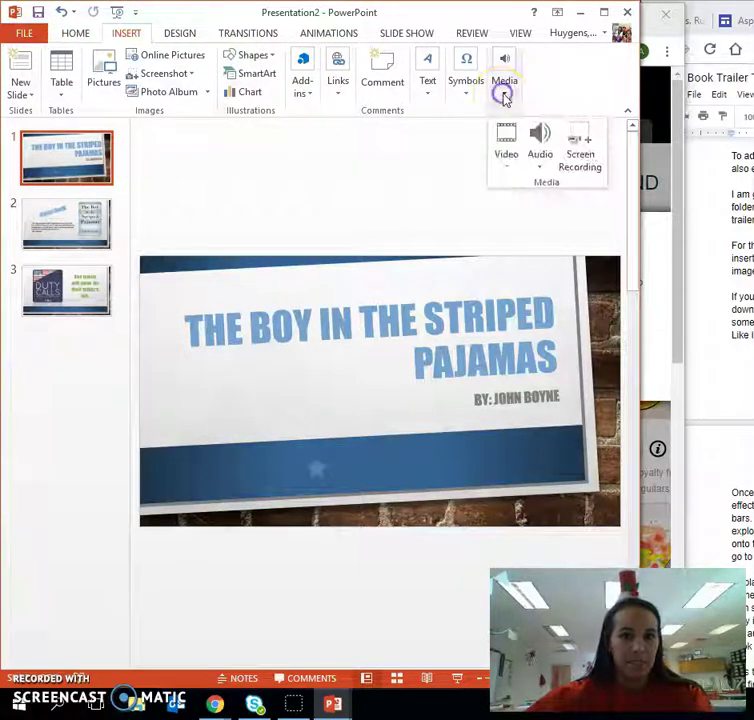
left_click(540, 142)
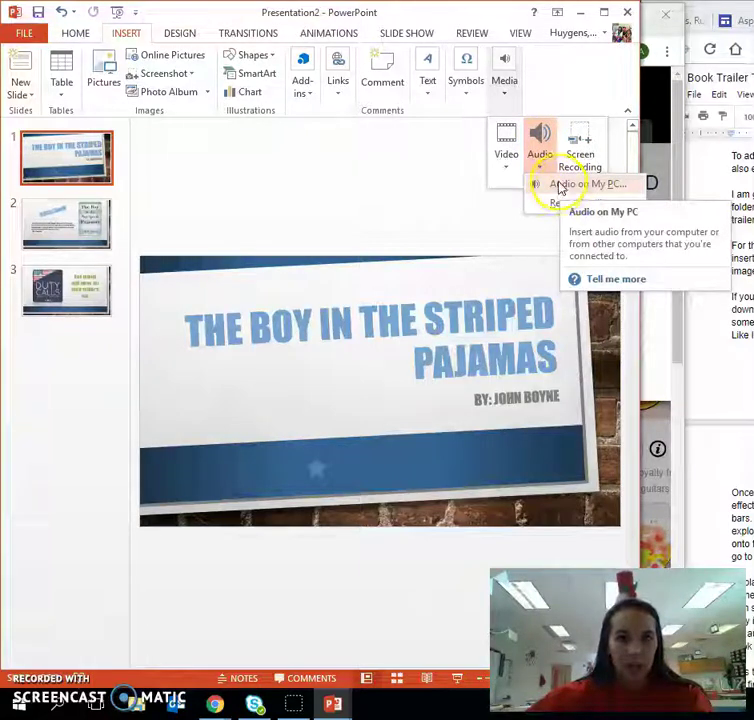
left_click(560, 186)
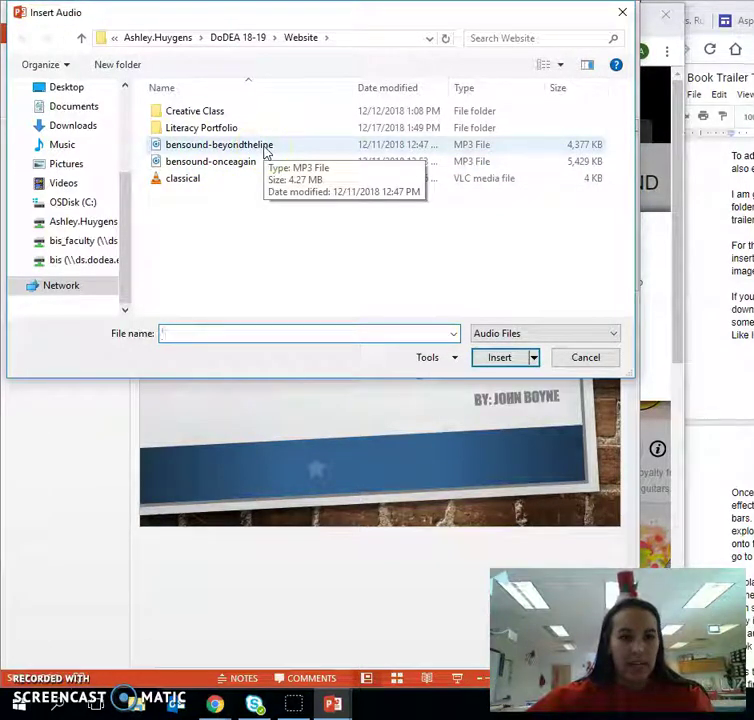
left_click(264, 146)
left_click(497, 357)
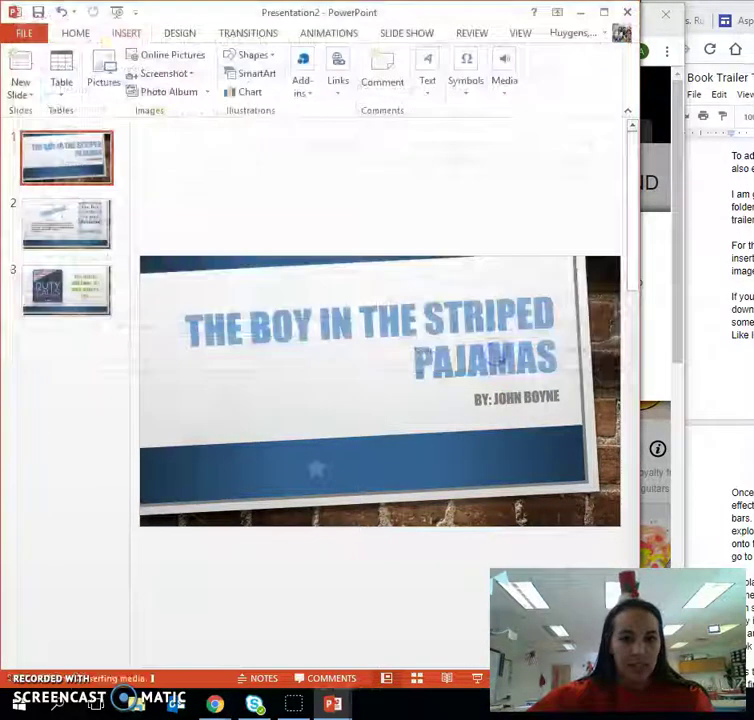
left_click_drag(379, 393, 538, 473)
left_click_drag(593, 506, 594, 508)
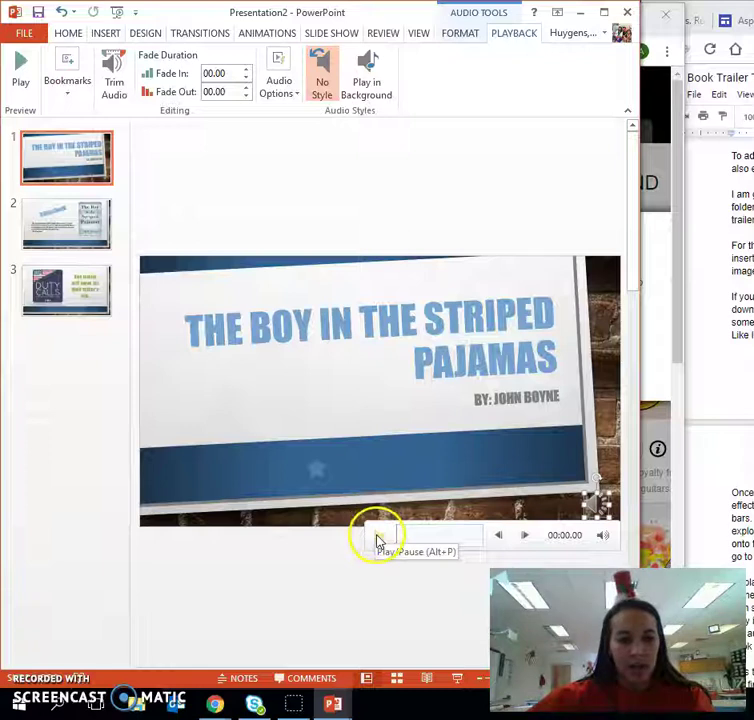
Step: Play, pause and stop a preview of the title-slide music
left_click(378, 538)
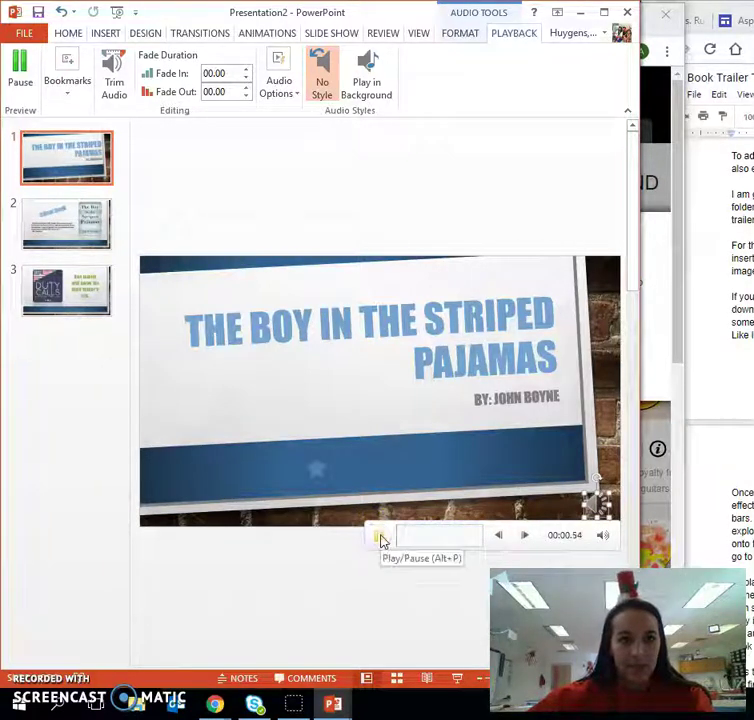
left_click(378, 538)
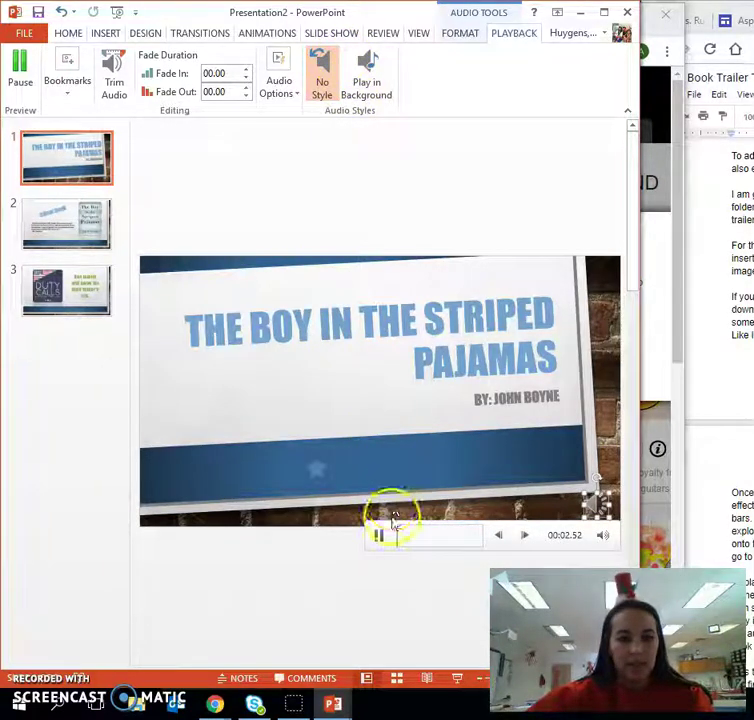
left_click(377, 541)
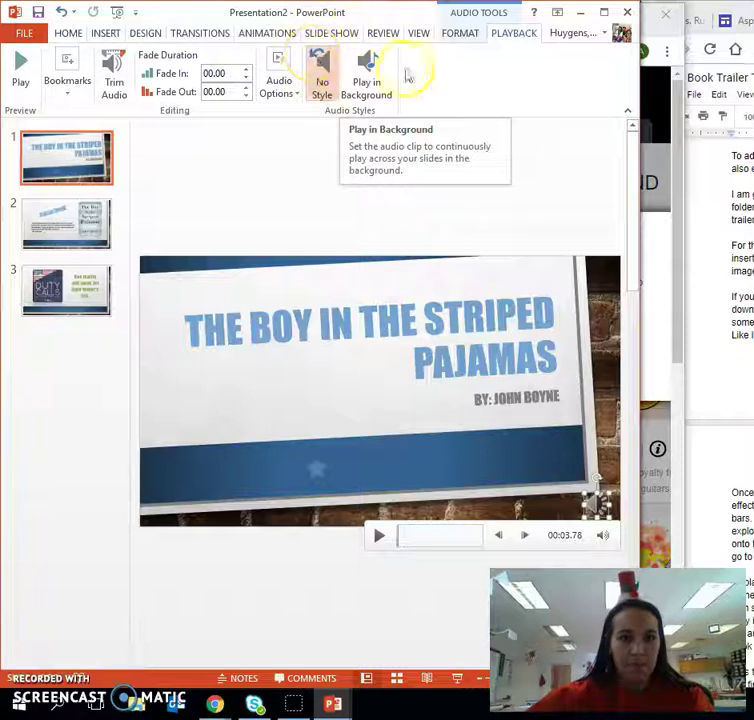
Step: Set the music clip to Play in Background across all slides
left_click(376, 78)
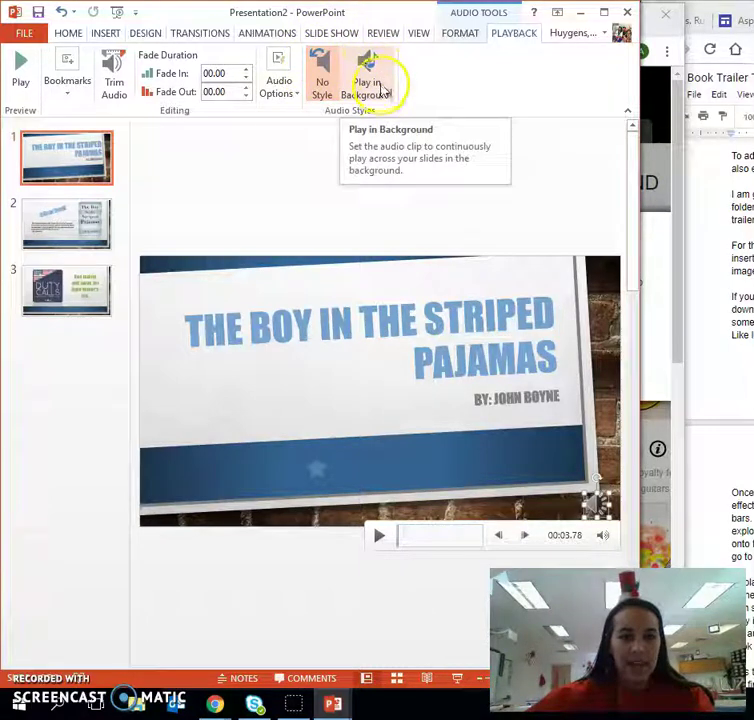
left_click(380, 82)
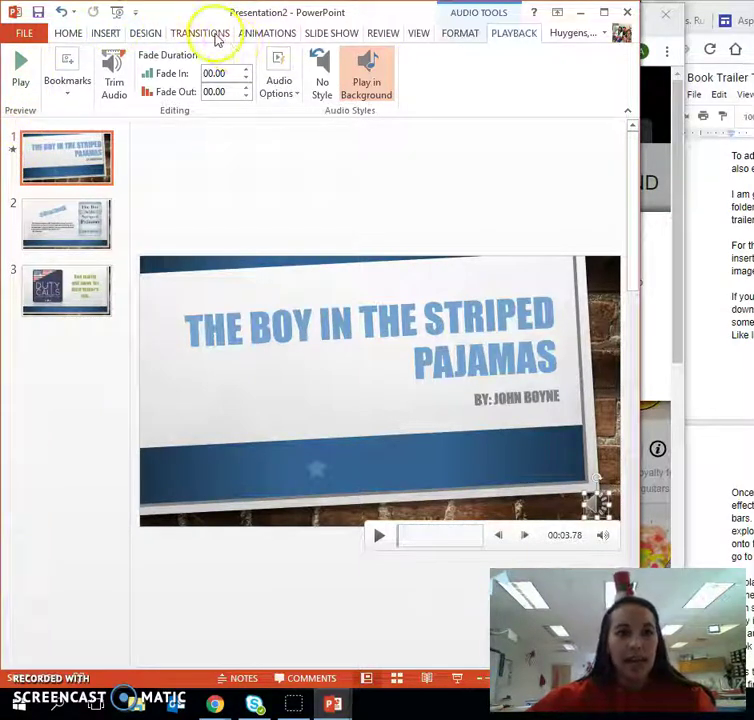
left_click(85, 152)
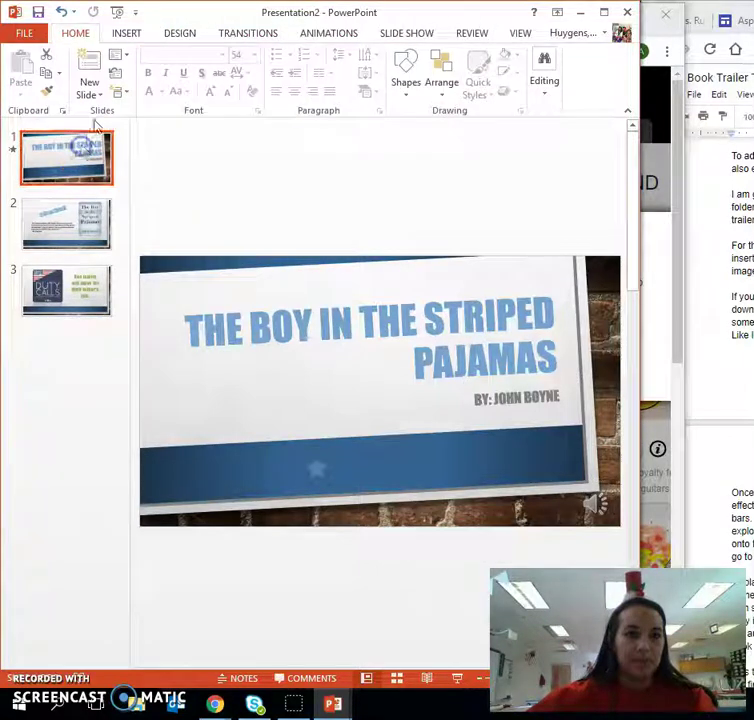
Step: Give slide 1 a Doors transition that auto-advances after 00:05.00
left_click(258, 34)
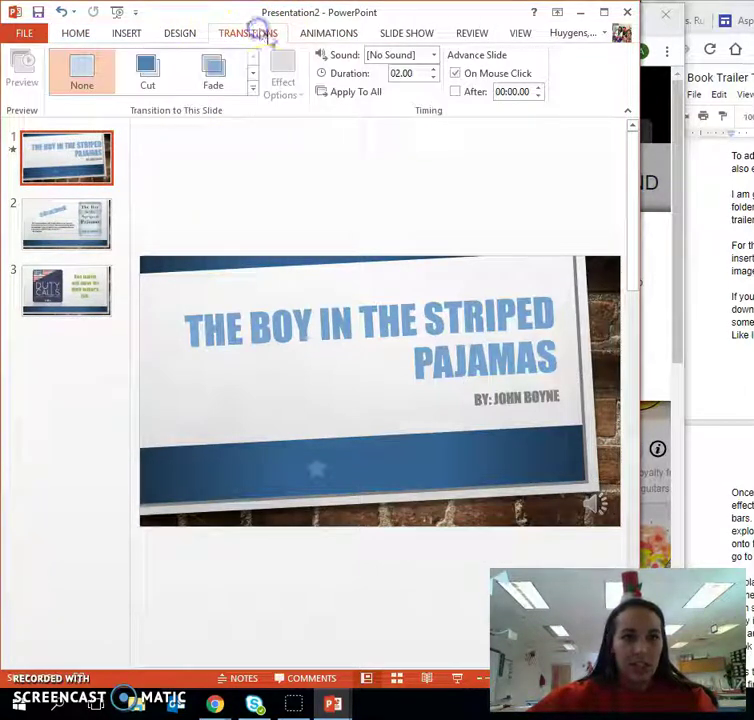
left_click(253, 91)
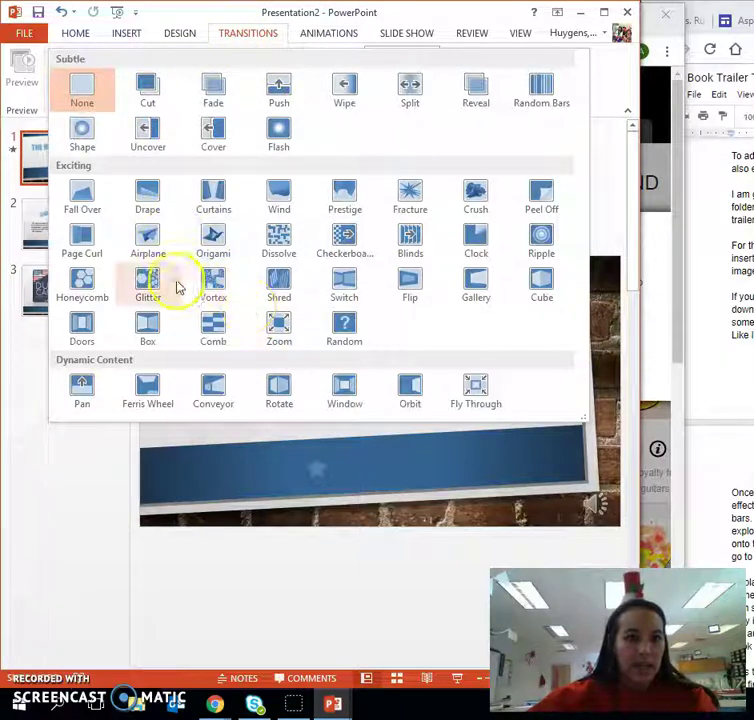
left_click(81, 325)
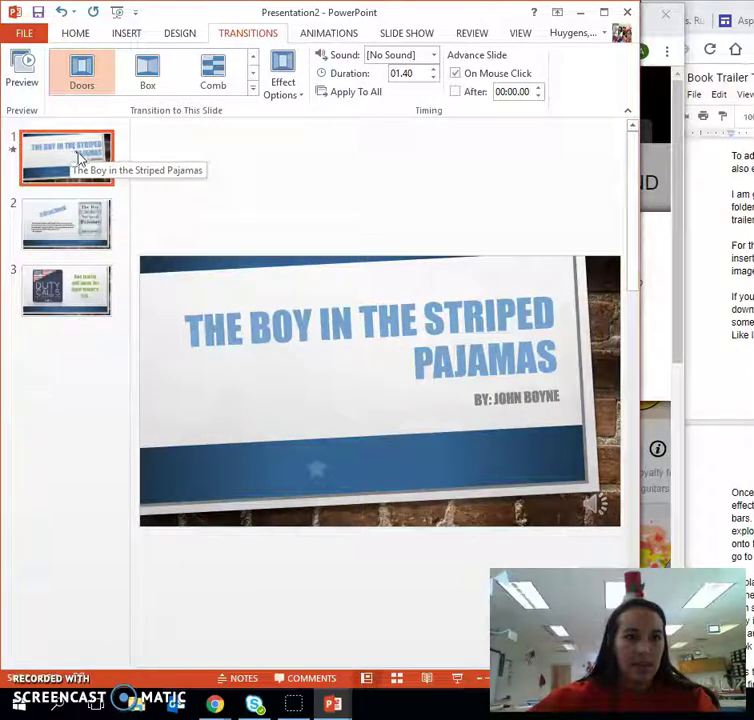
left_click(457, 93)
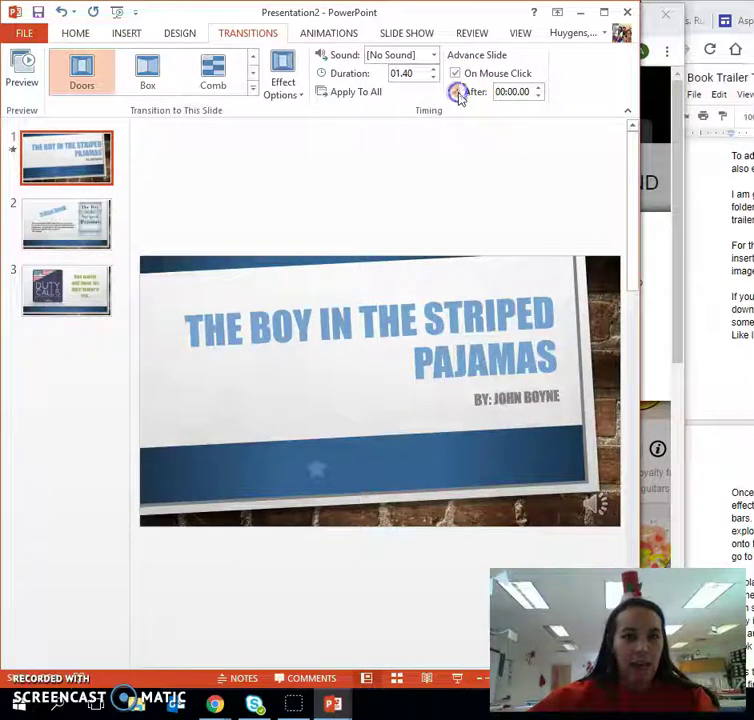
double_click(517, 93)
left_click(553, 113)
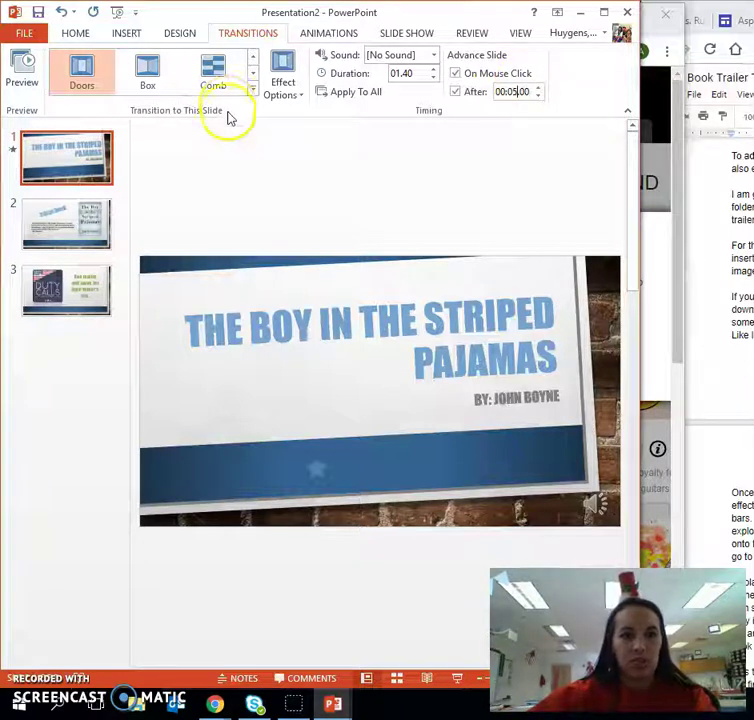
left_click(64, 217)
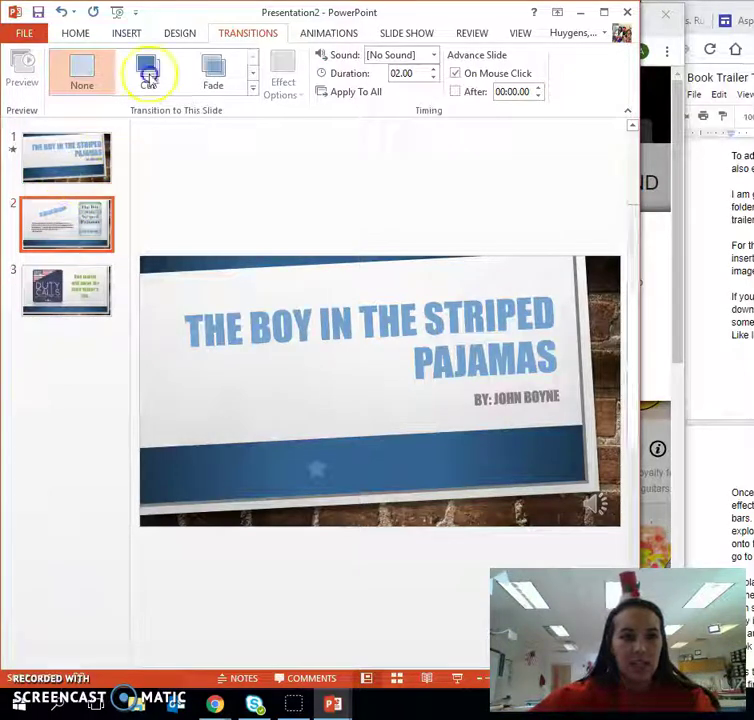
Step: Give slide 2 a Clock transition that auto-advances after 00:08.00
left_click(252, 88)
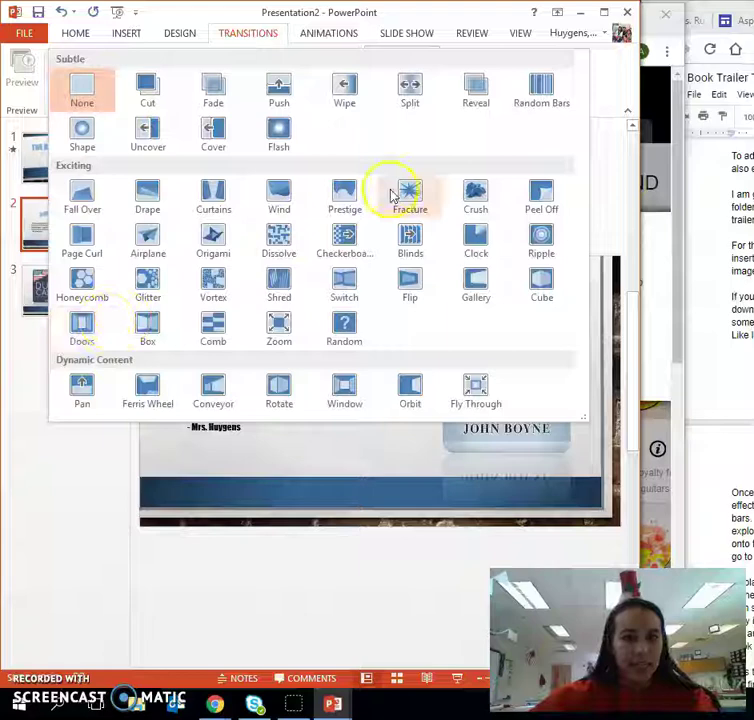
left_click(477, 240)
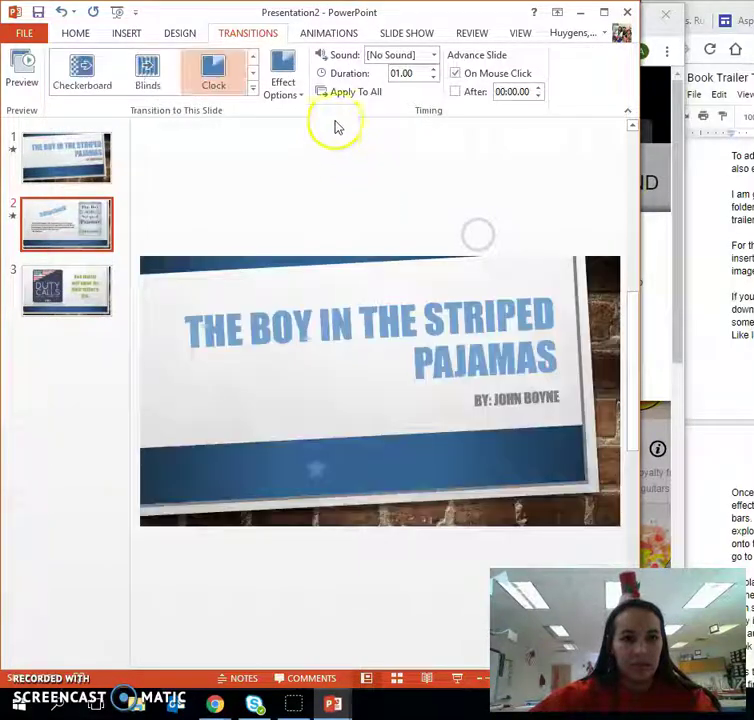
left_click(455, 92)
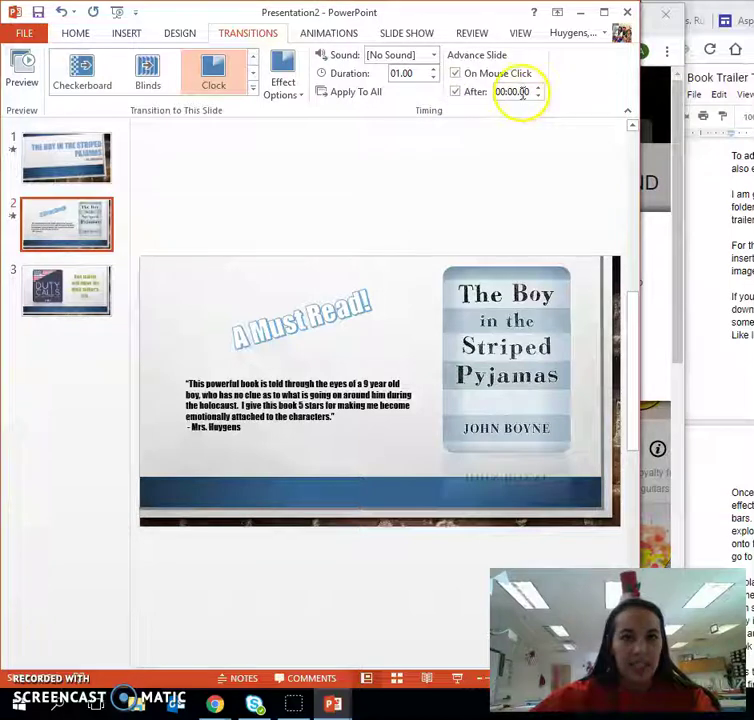
left_click(514, 92)
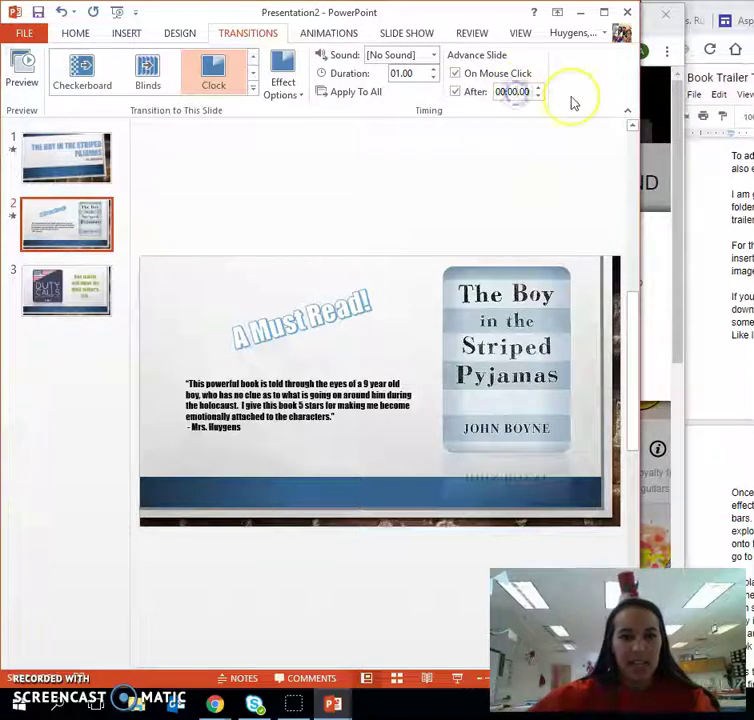
key("BackSpace")
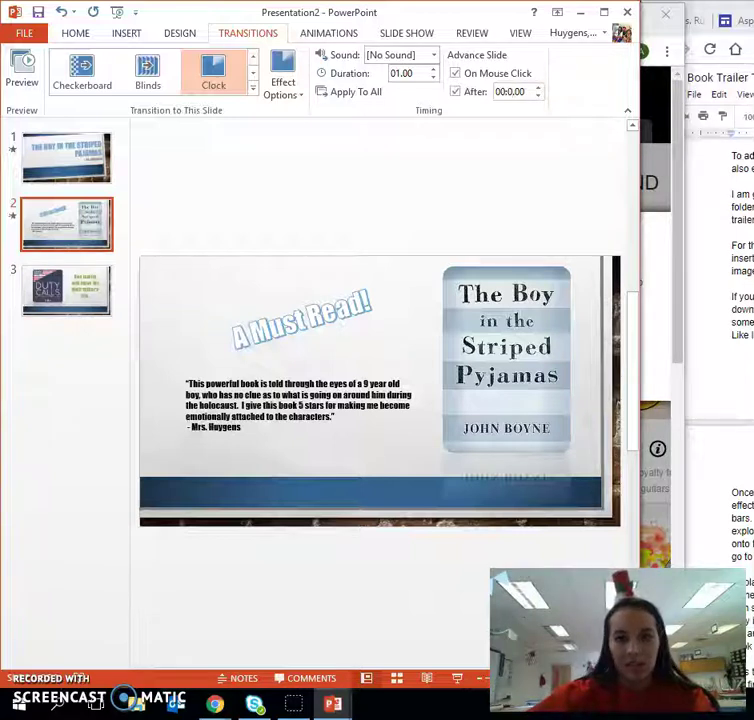
type("8")
Step: Give slide 3 an Airplane transition that auto-advances after 00:05.00
left_click(81, 302)
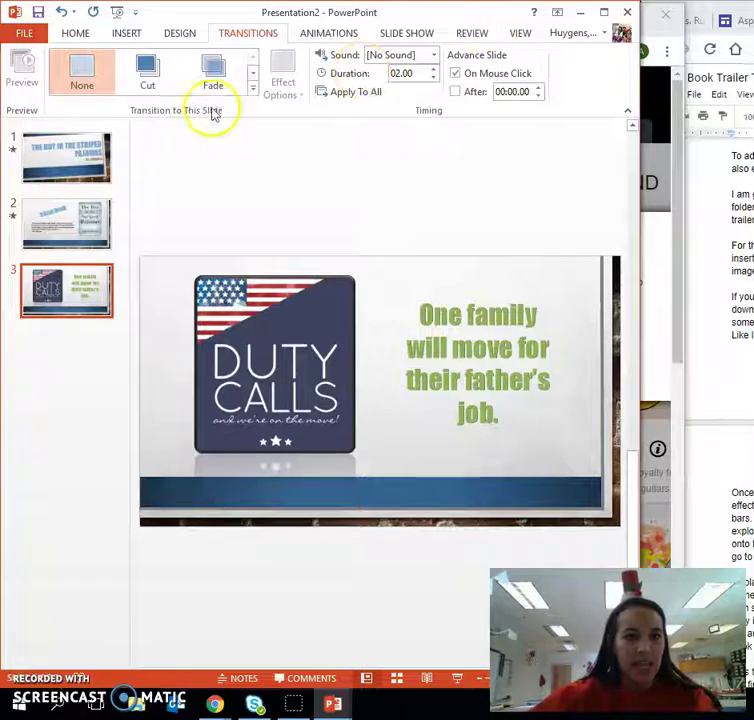
left_click(253, 88)
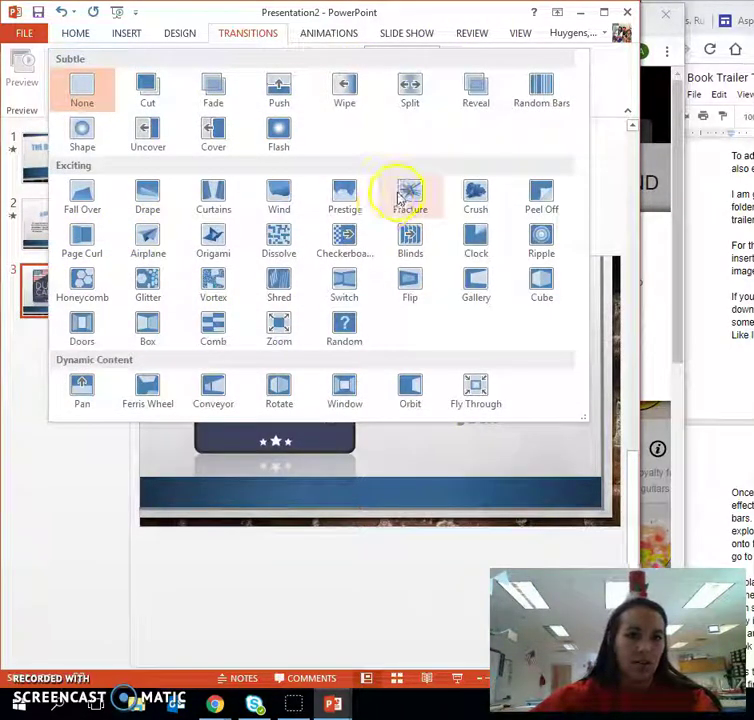
left_click(168, 241)
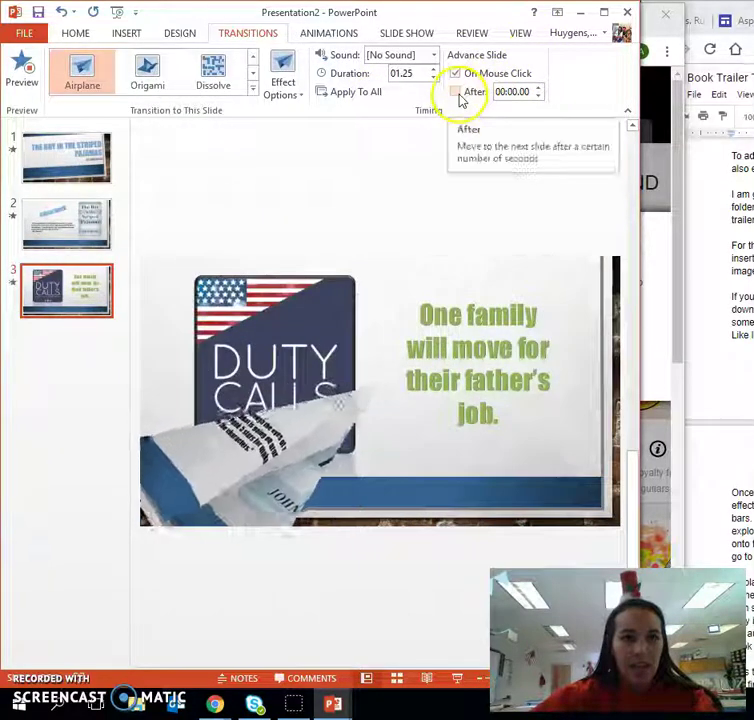
left_click(457, 92)
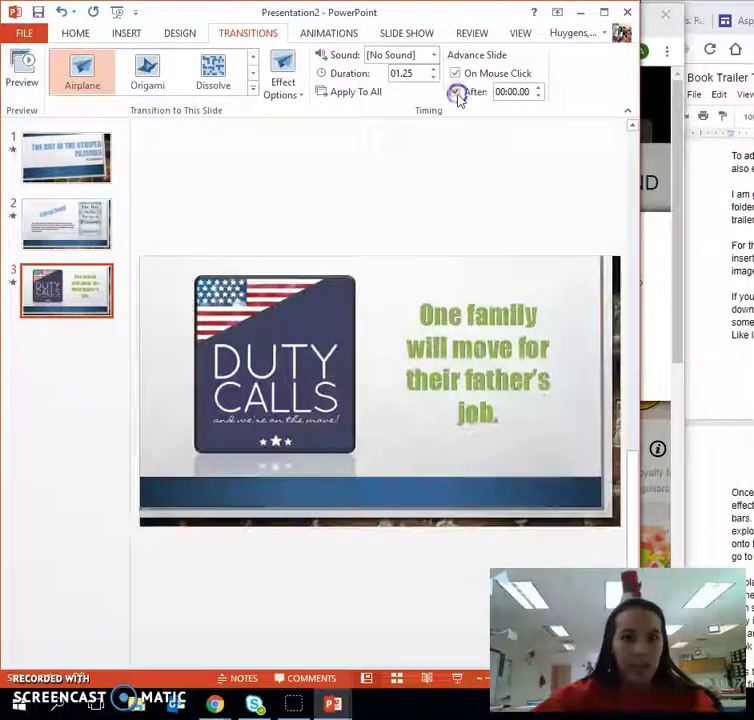
double_click(514, 92)
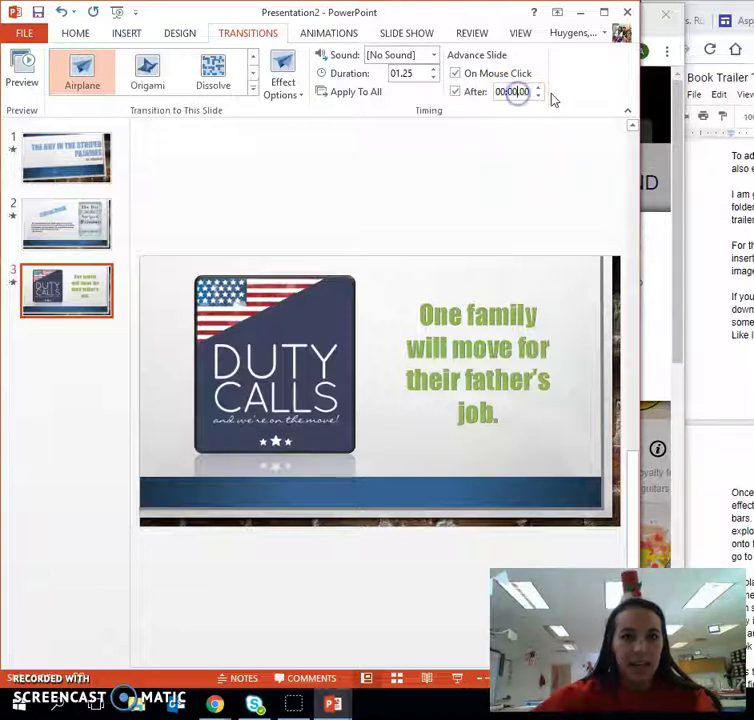
left_click(540, 89)
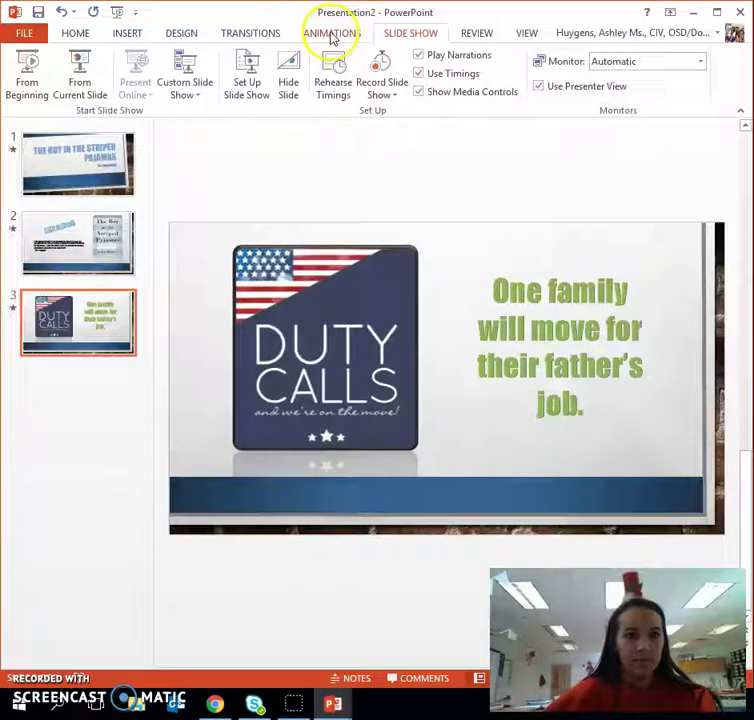
left_click(330, 34)
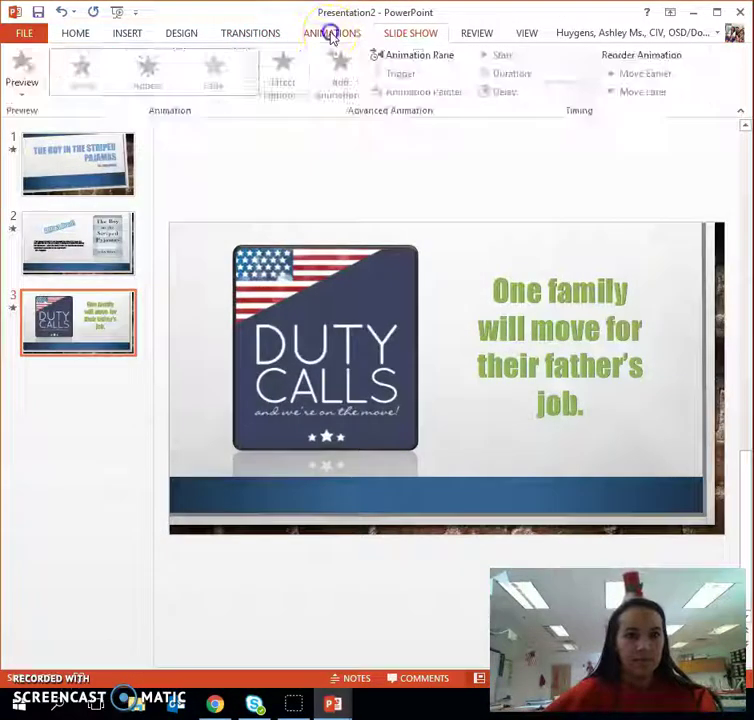
Step: Save the presentation as The Boy in the Striped Pajamas in the Literacy Portfolio folder
left_click(415, 34)
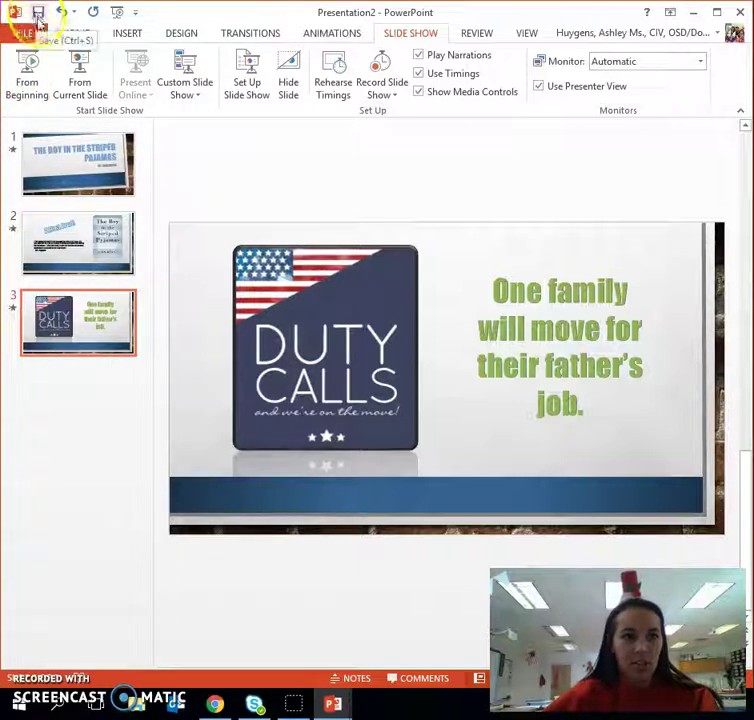
left_click(37, 13)
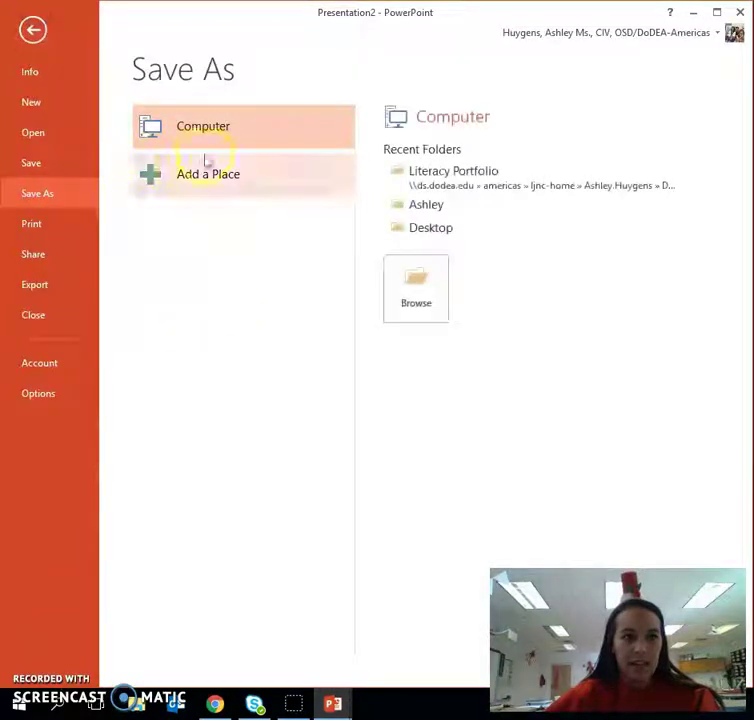
left_click(449, 178)
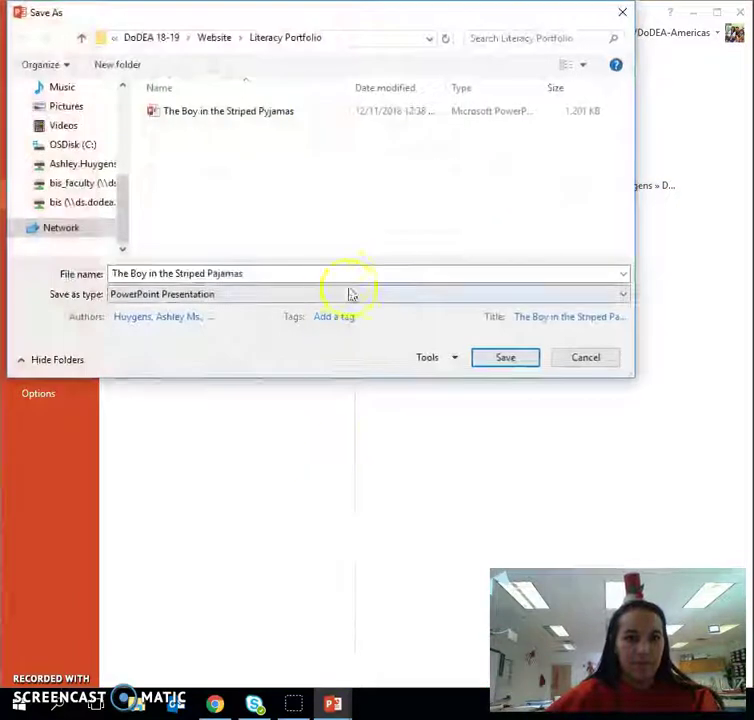
left_click(515, 362)
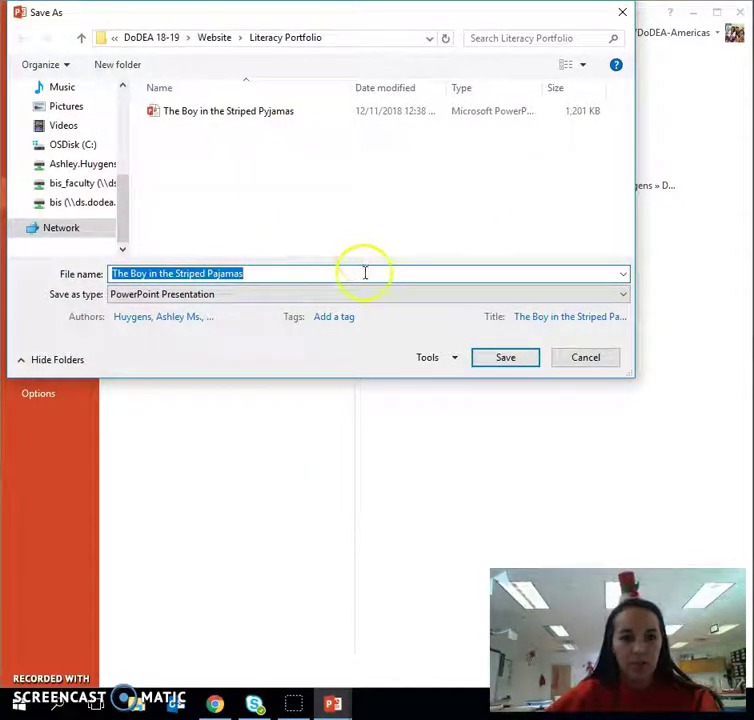
left_click(494, 358)
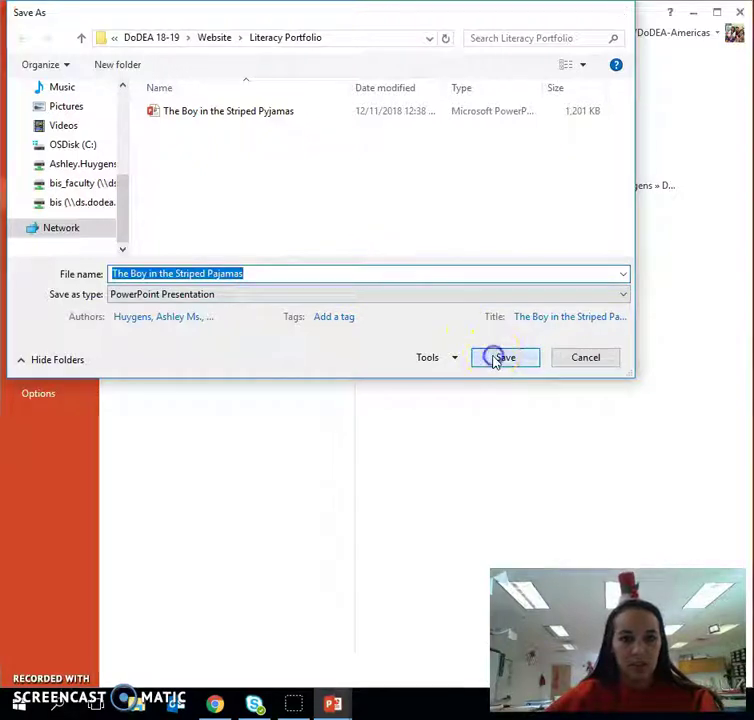
left_click(352, 208)
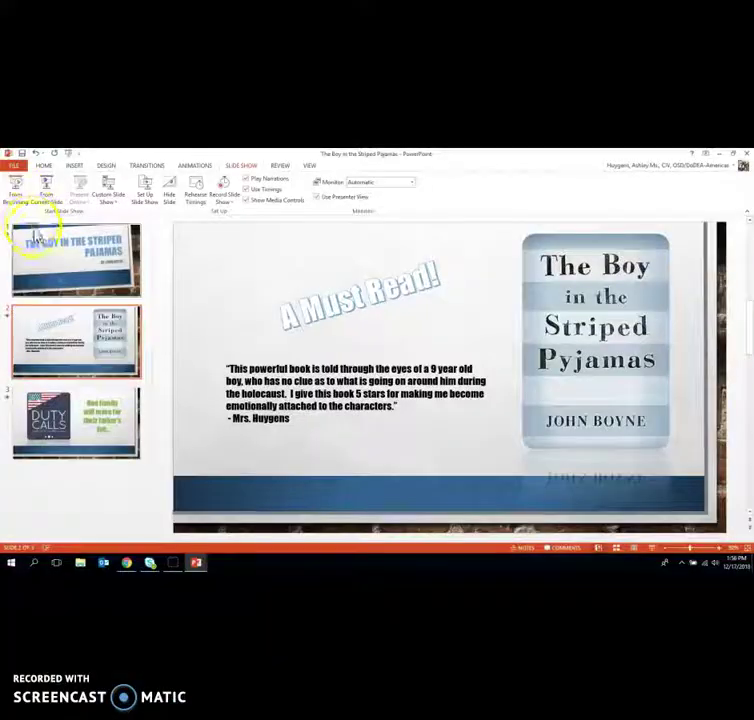
left_click(17, 187)
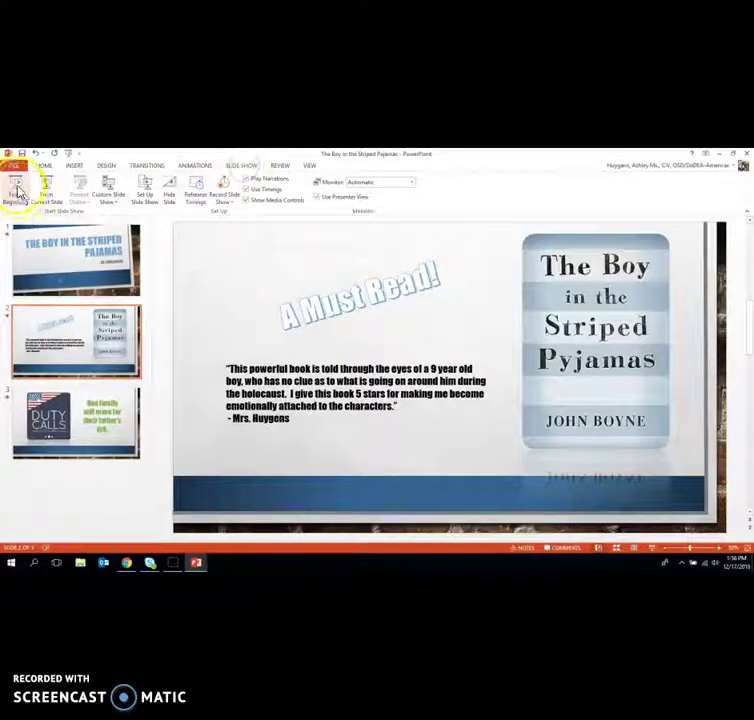